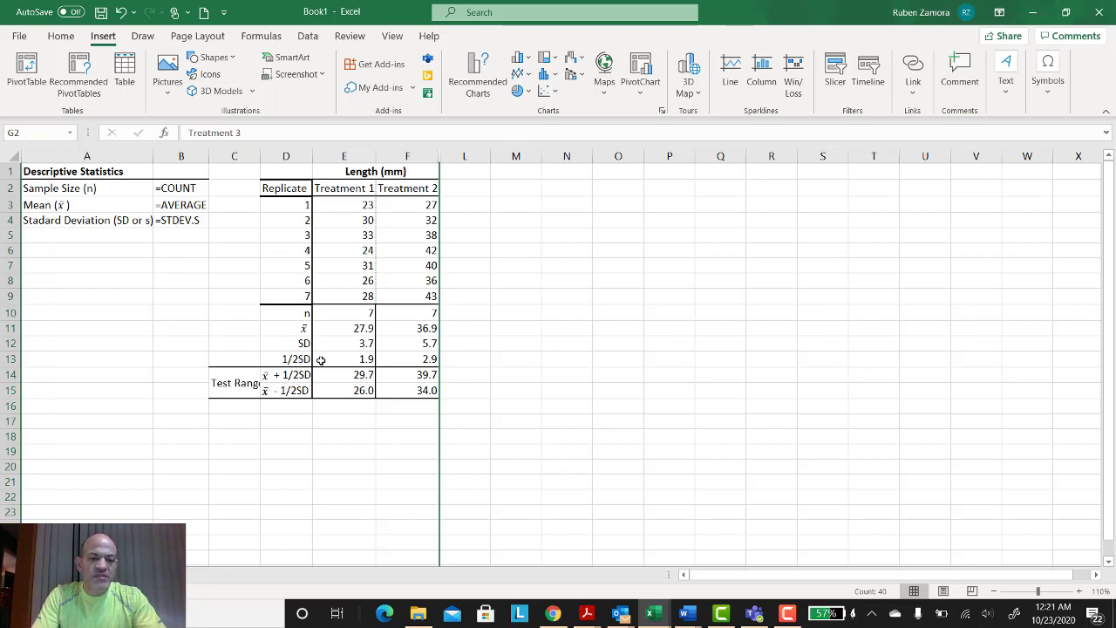
Handwrite the red ink note "x̄₁ ± ½ SD" below the table and underline Treatment 1's two test range values
left_click(290, 359)
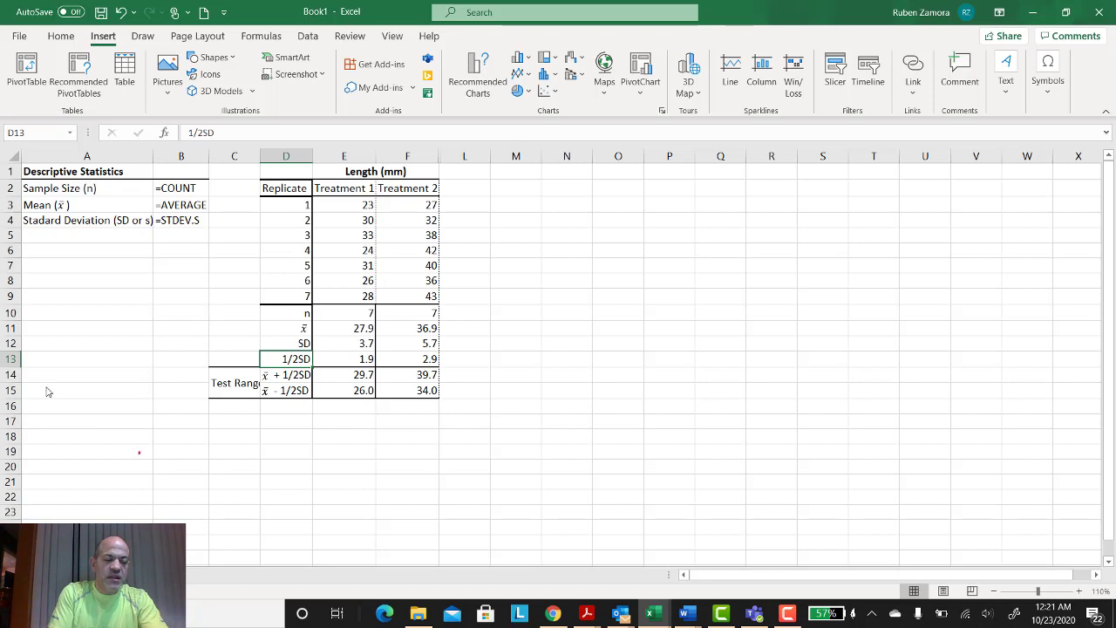
left_click_drag(135, 446, 152, 446)
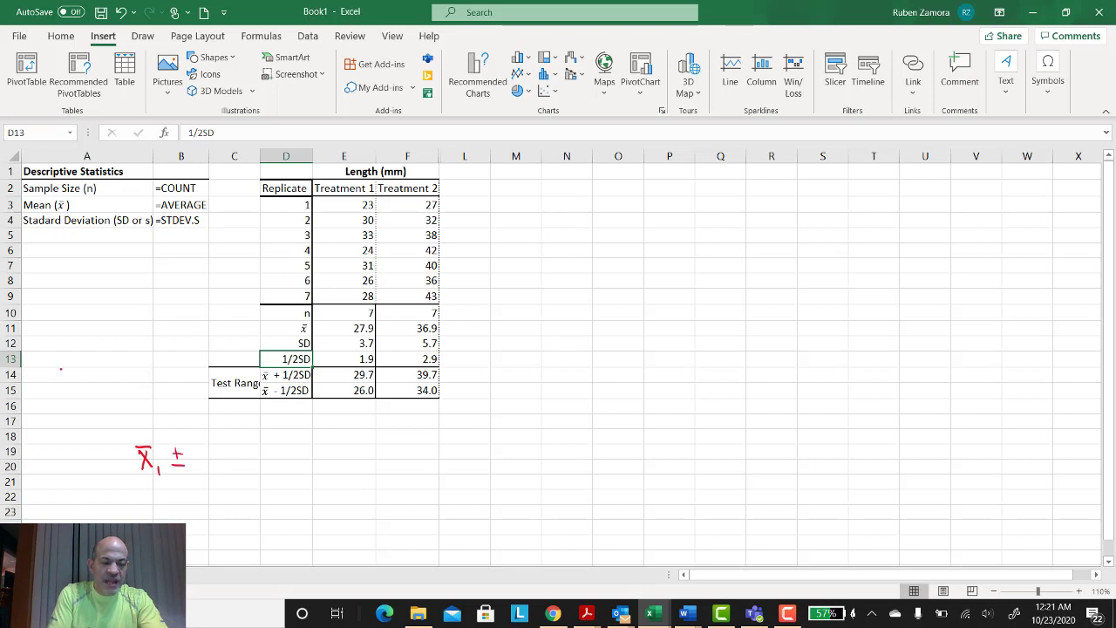
left_click_drag(194, 456, 217, 462)
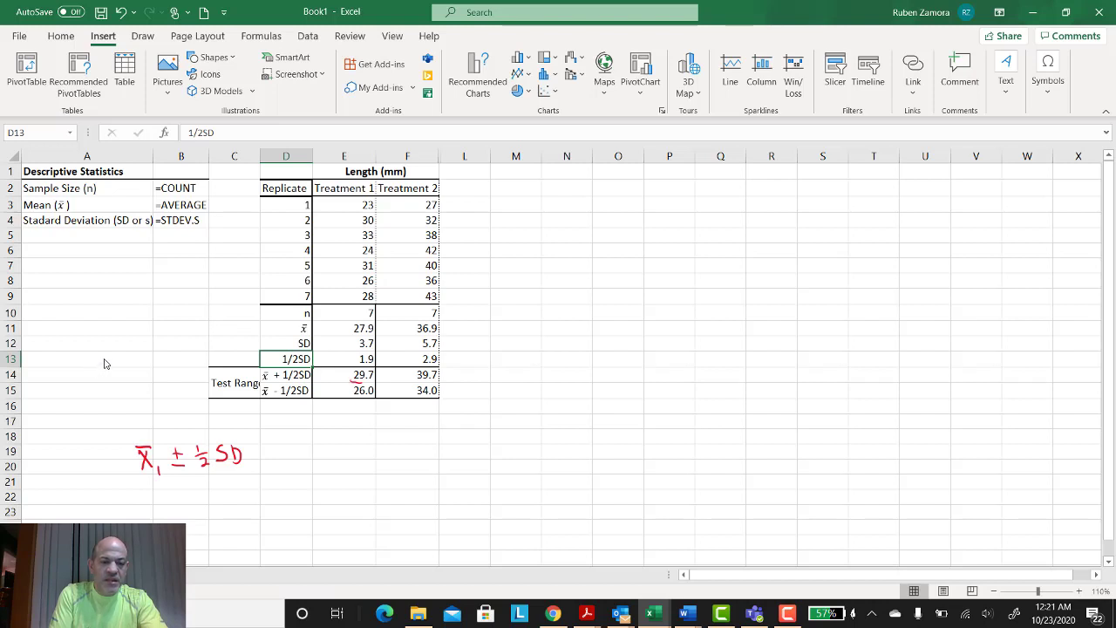
left_click_drag(351, 402, 364, 402)
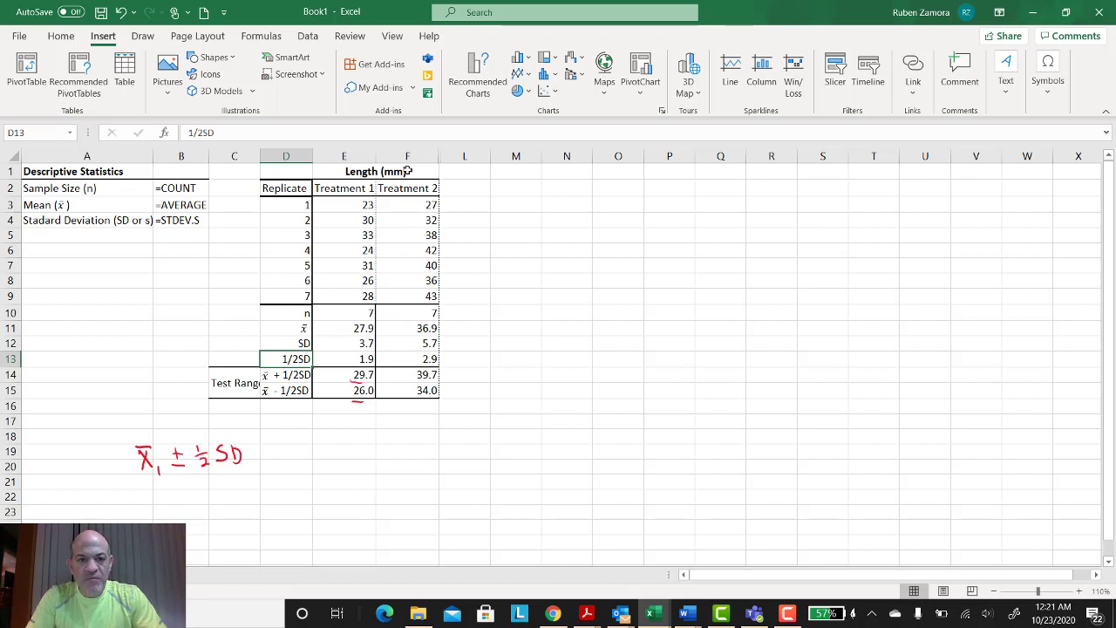
Unhide the columns between F and L so the remaining treatments are shown
left_click_drag(420, 156, 452, 154)
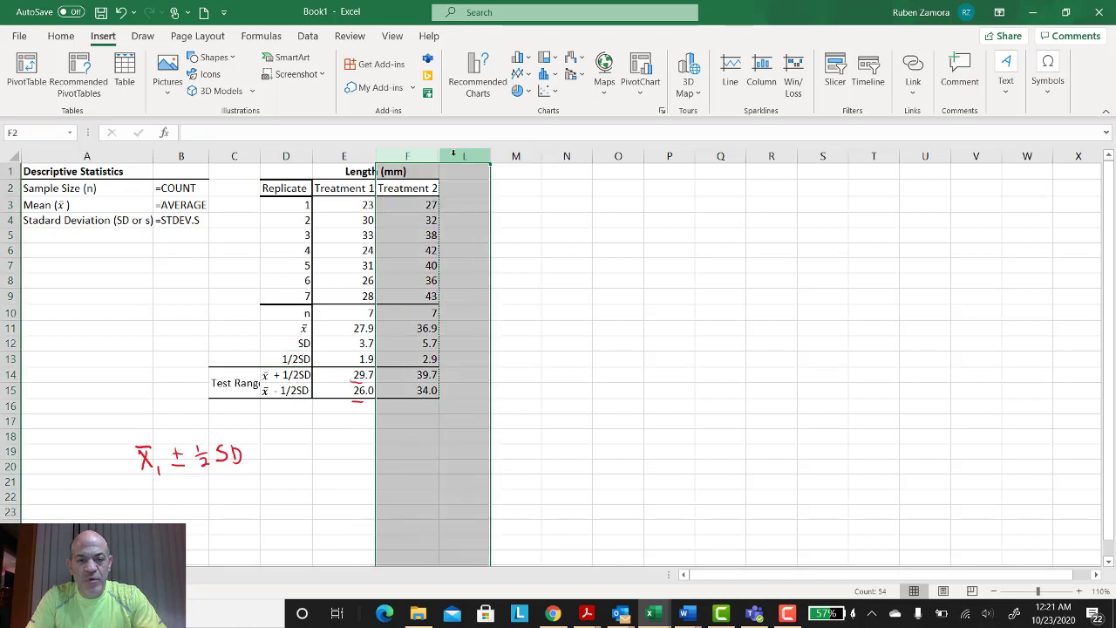
right_click(460, 155)
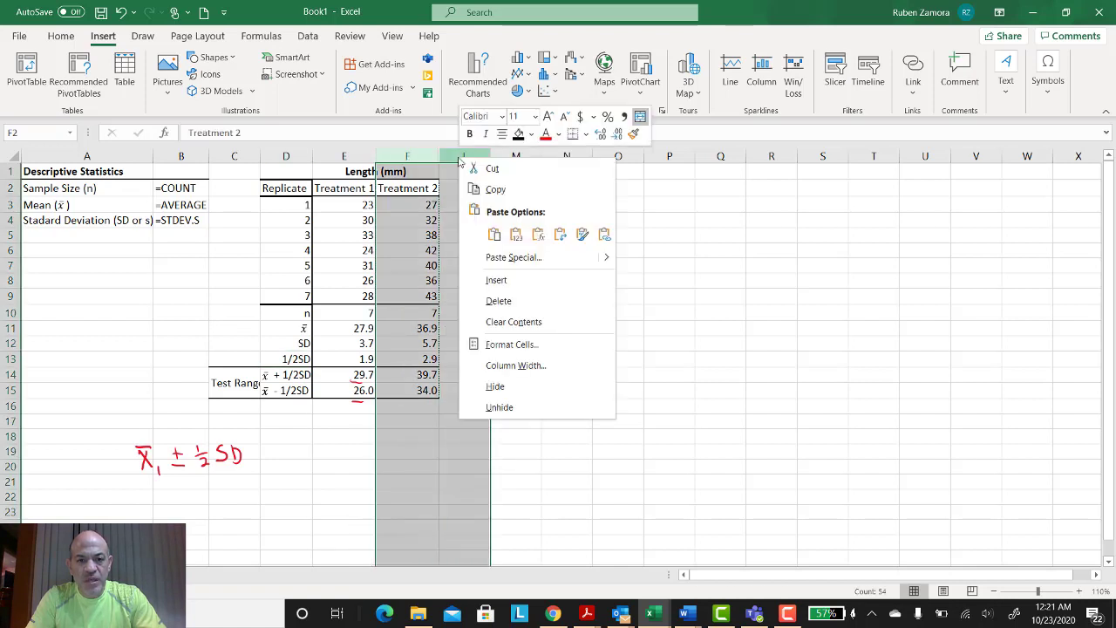
left_click(513, 406)
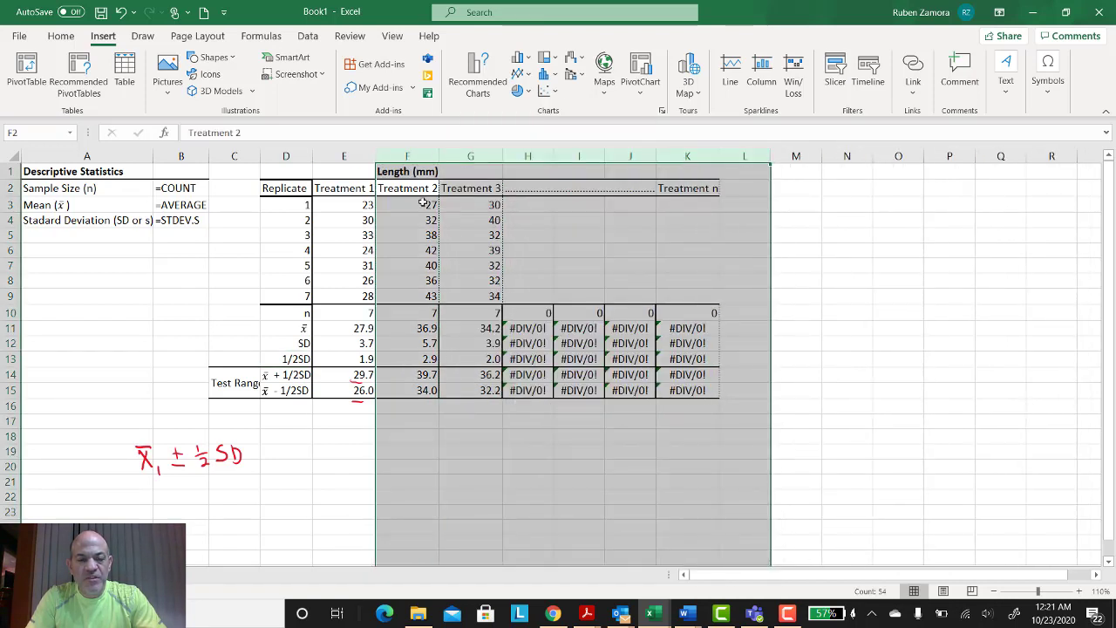
left_click(428, 234)
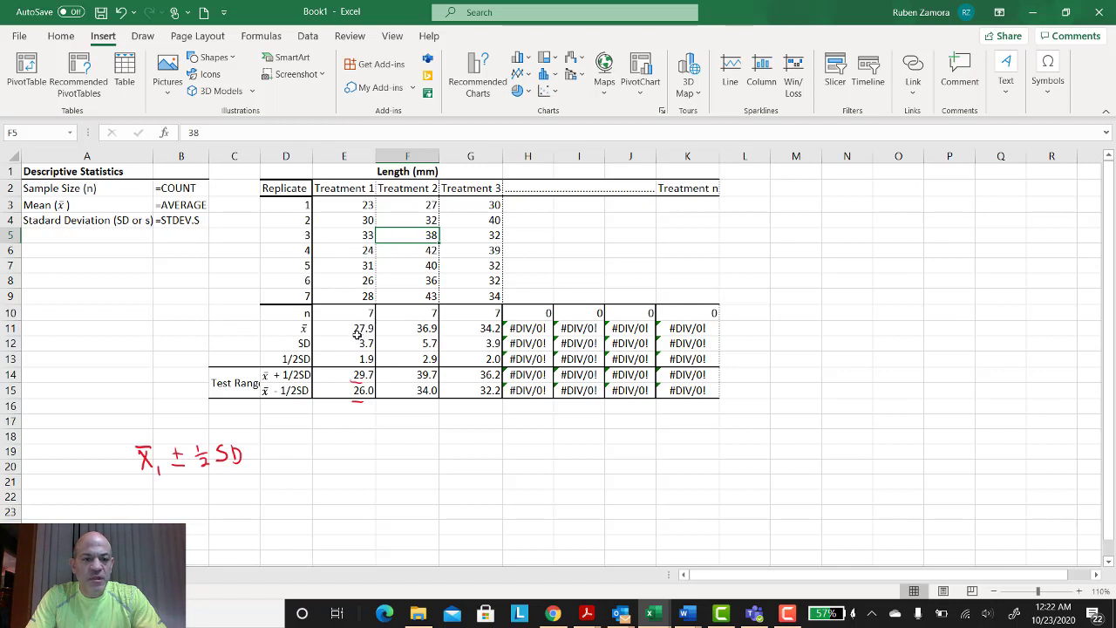
Examine Treatment 1's mean formula in E11 and the replicate values of Treatments 1 and 2
left_click(301, 329)
left_click(322, 327)
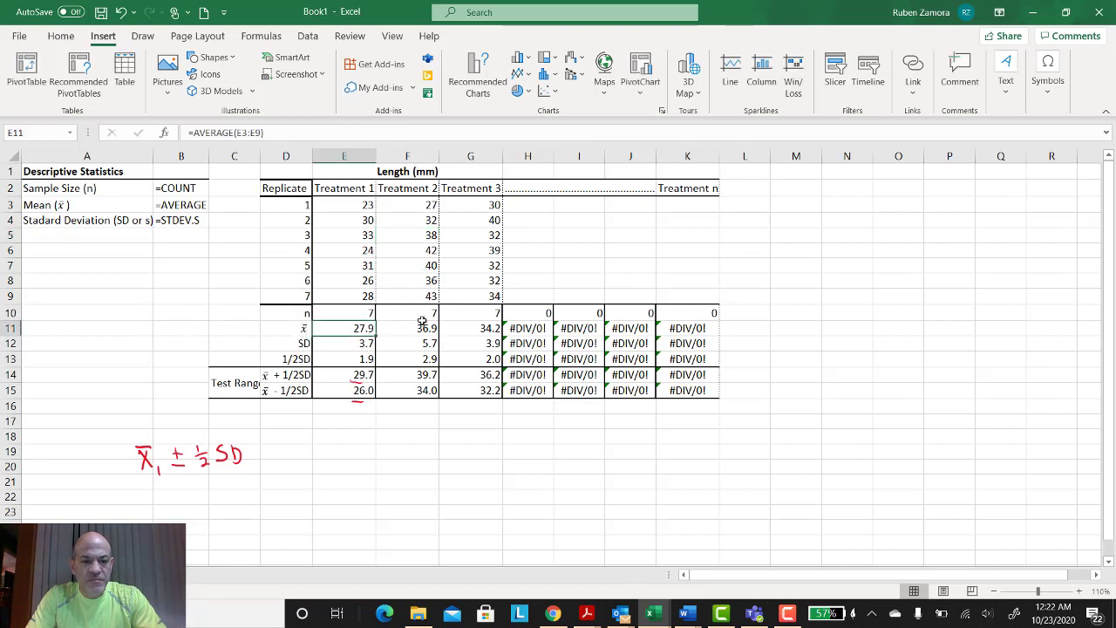
left_click_drag(363, 203, 382, 294)
left_click(426, 204)
left_click_drag(425, 204, 428, 296)
Insert a 2-D clustered column chart from the means of Treatments 1 to 3 in E11:G11
left_click(348, 329)
left_click_drag(349, 329, 537, 335)
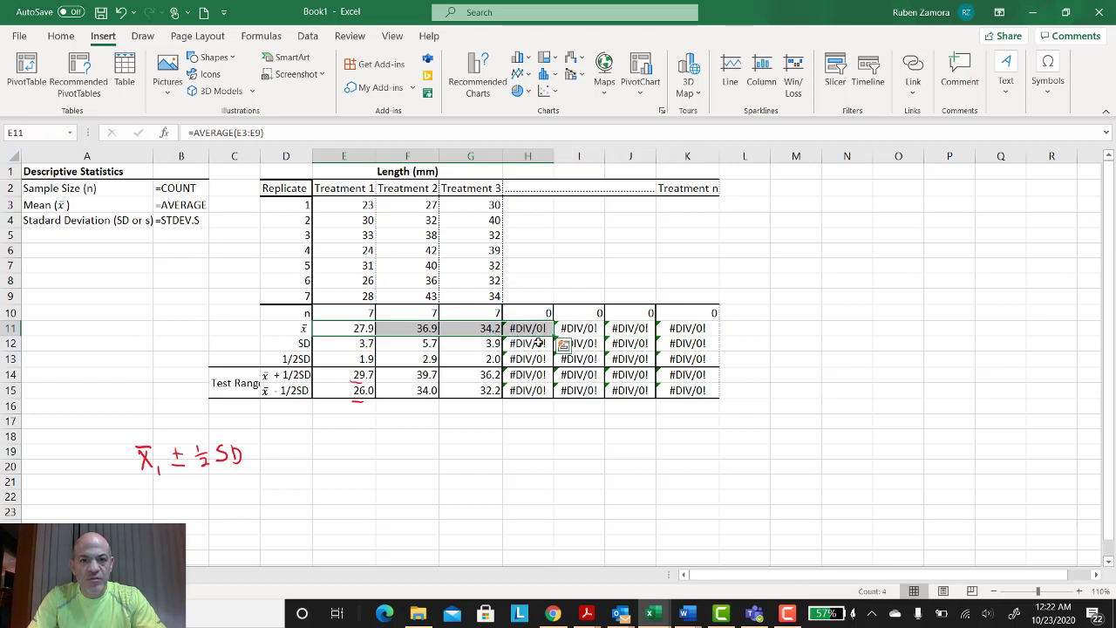
left_click(358, 416)
left_click(345, 331)
left_click_drag(345, 331, 475, 330)
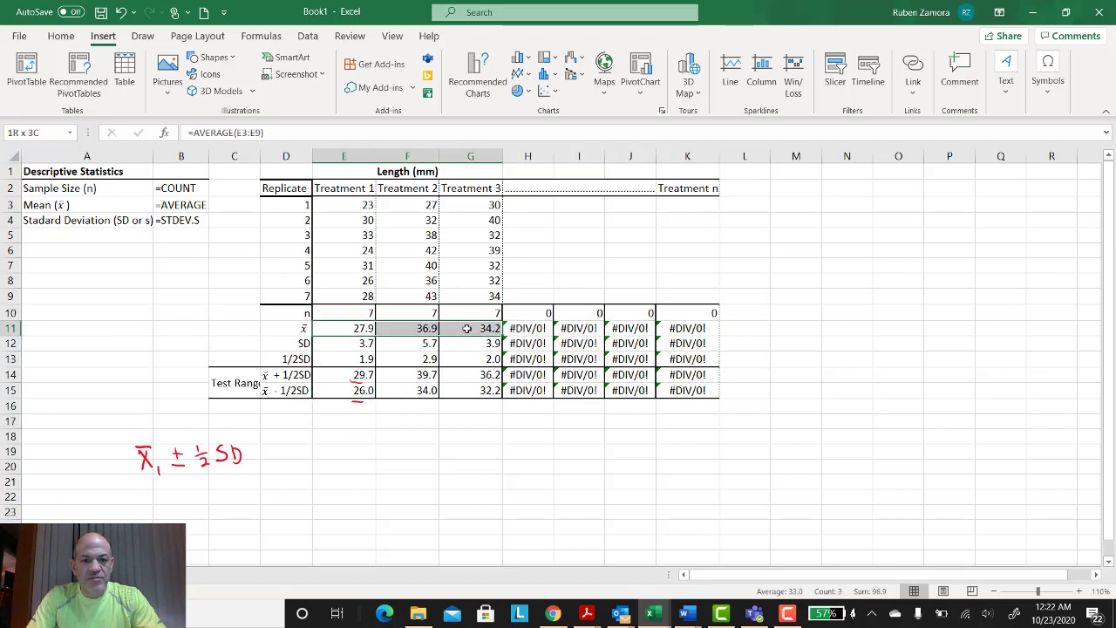
left_click(63, 36)
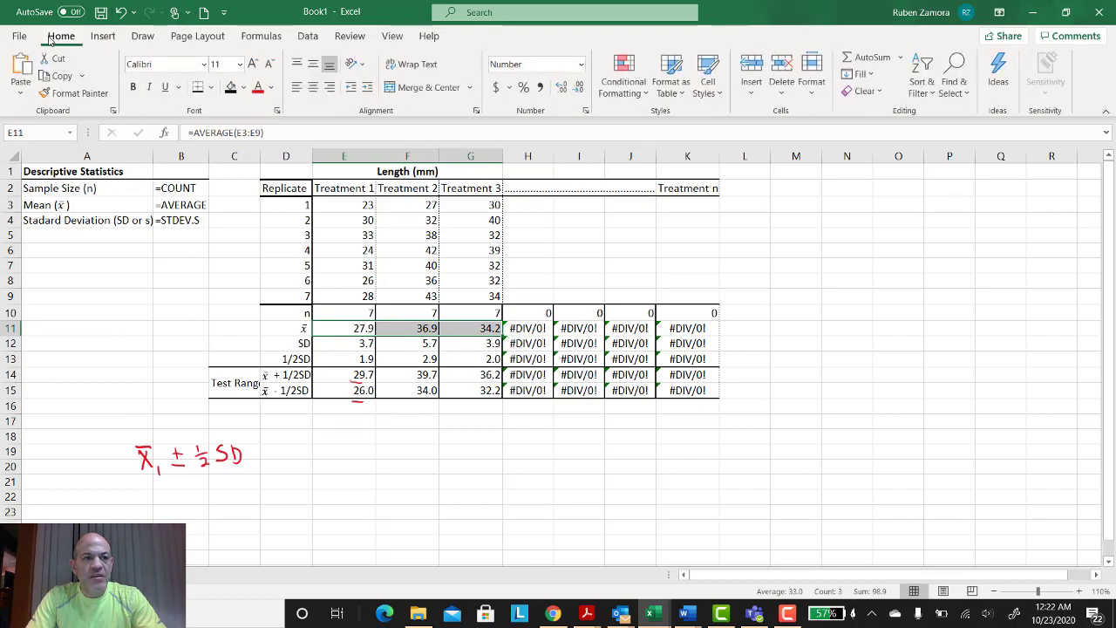
left_click(103, 37)
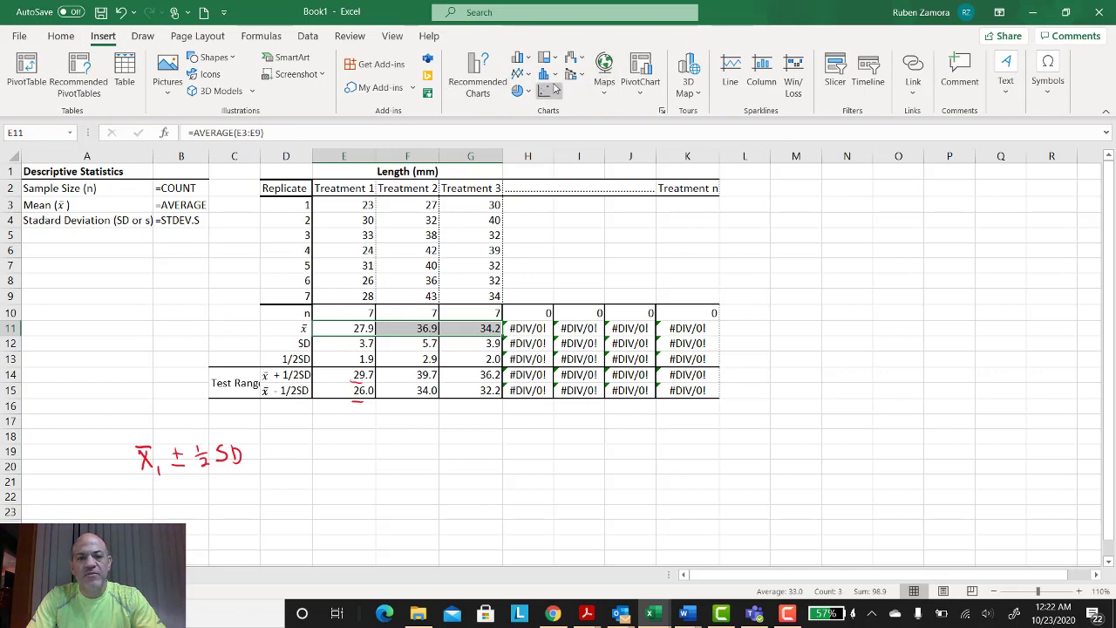
left_click(518, 61)
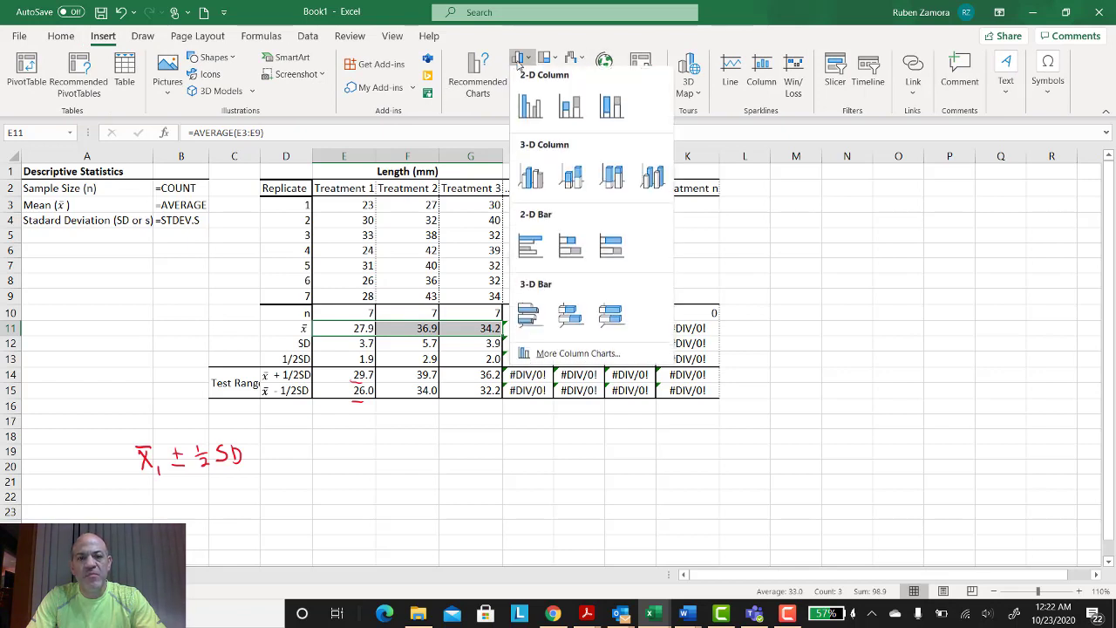
left_click(530, 107)
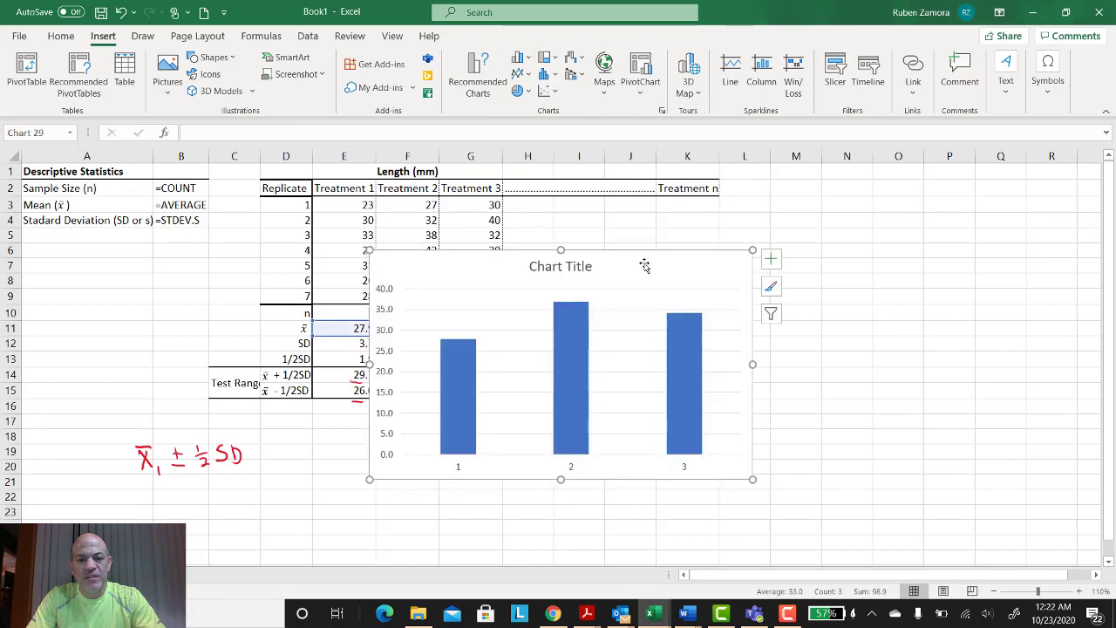
Move the chart beside the Treatment 3 data and delete its chart title
left_click_drag(657, 271, 790, 192)
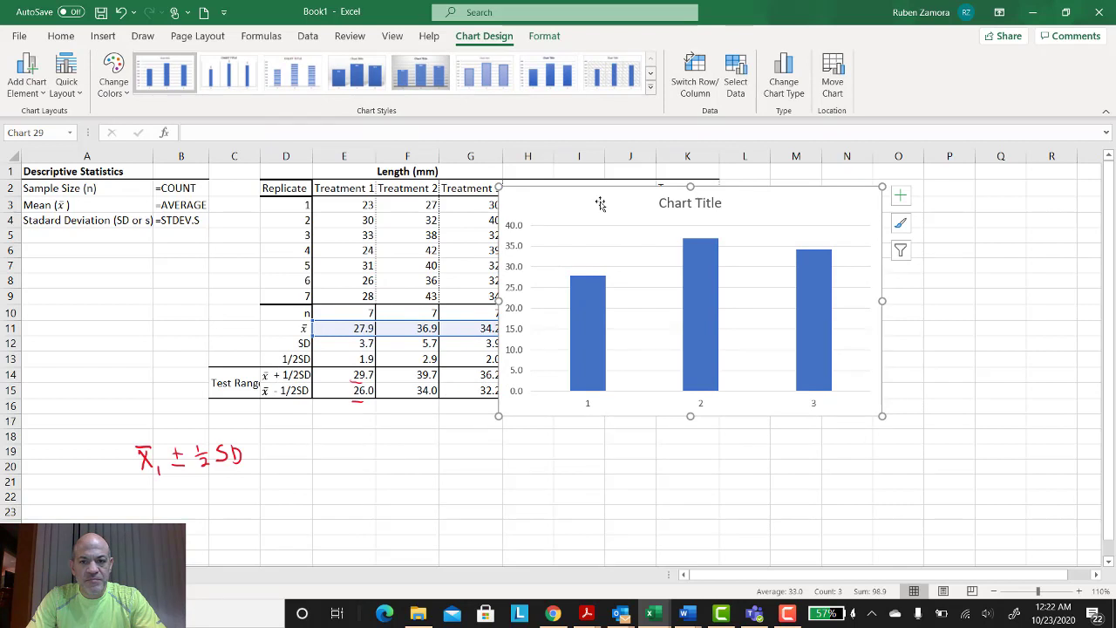
left_click_drag(599, 204, 628, 212)
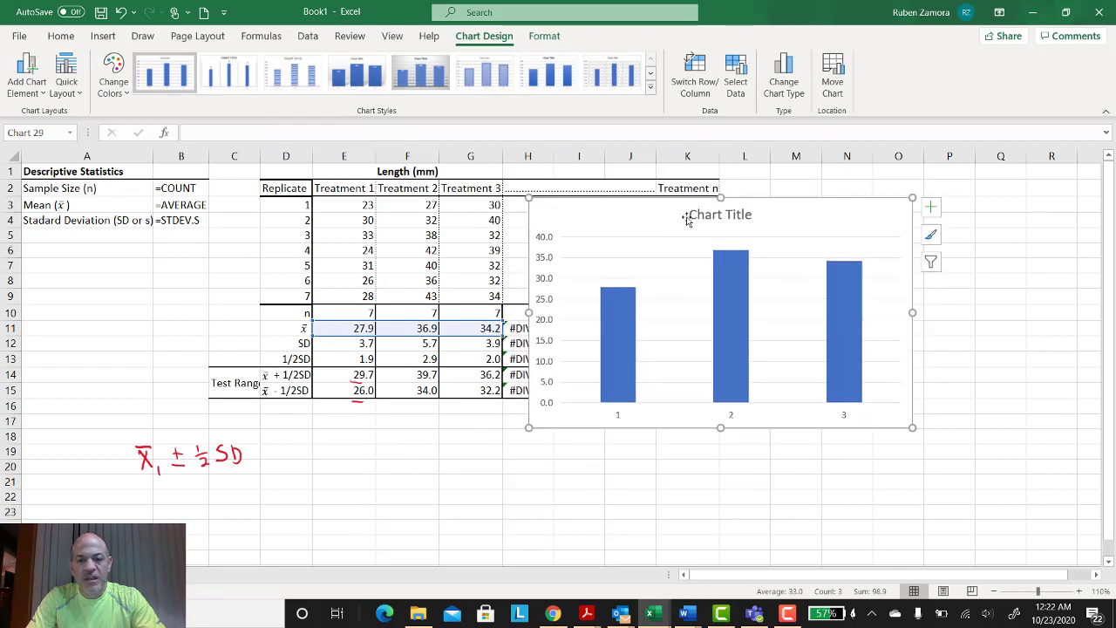
left_click(714, 224)
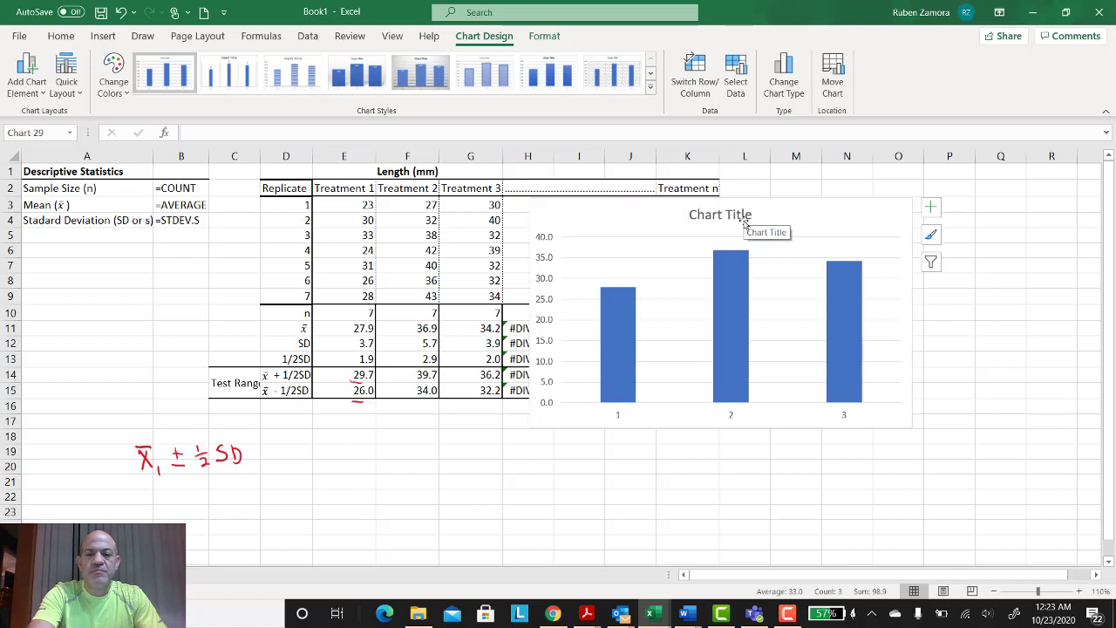
key("Delete")
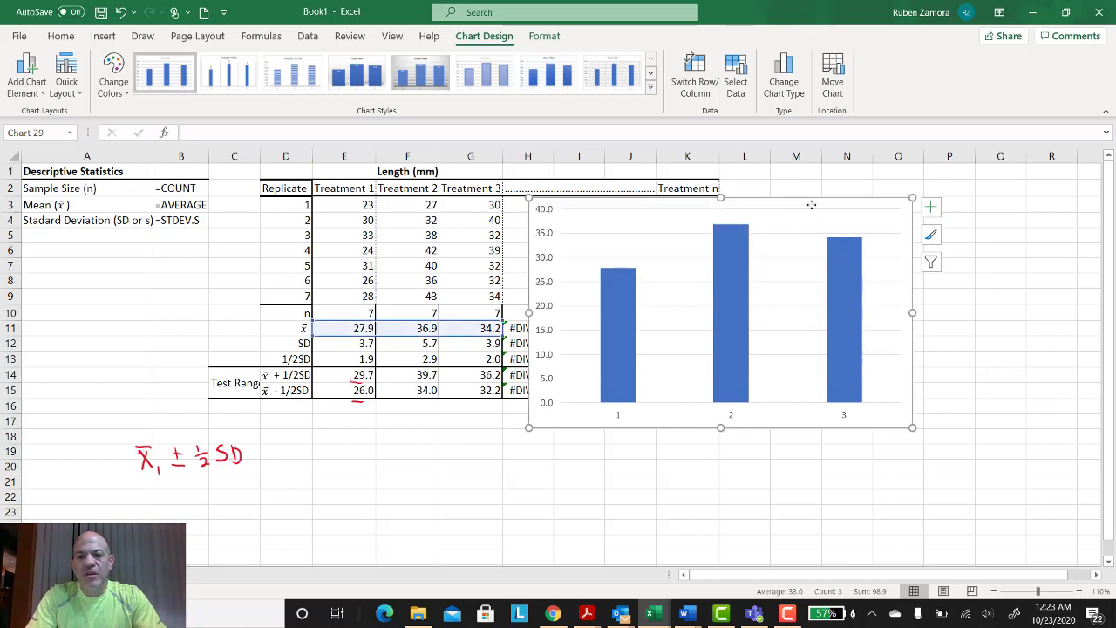
mouse_move(812, 204)
left_mouse_down()
mouse_move(800, 232)
mouse_move(770, 254)
mouse_move(773, 237)
mouse_move(797, 234)
left_mouse_up()
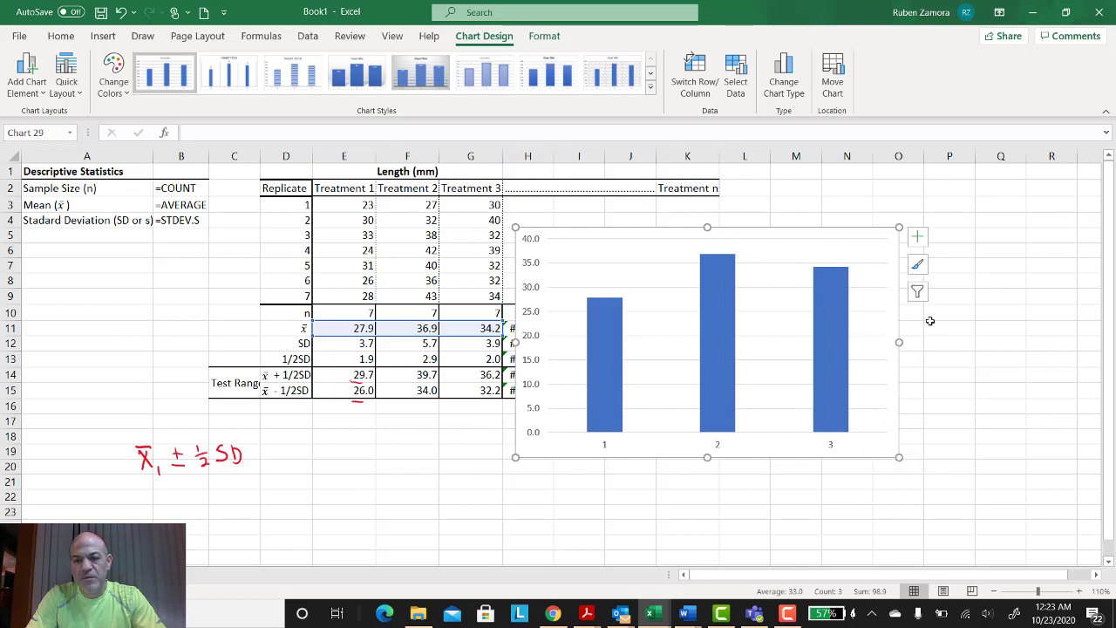
Add primary horizontal and primary vertical axis titles to the column chart
left_click(918, 239)
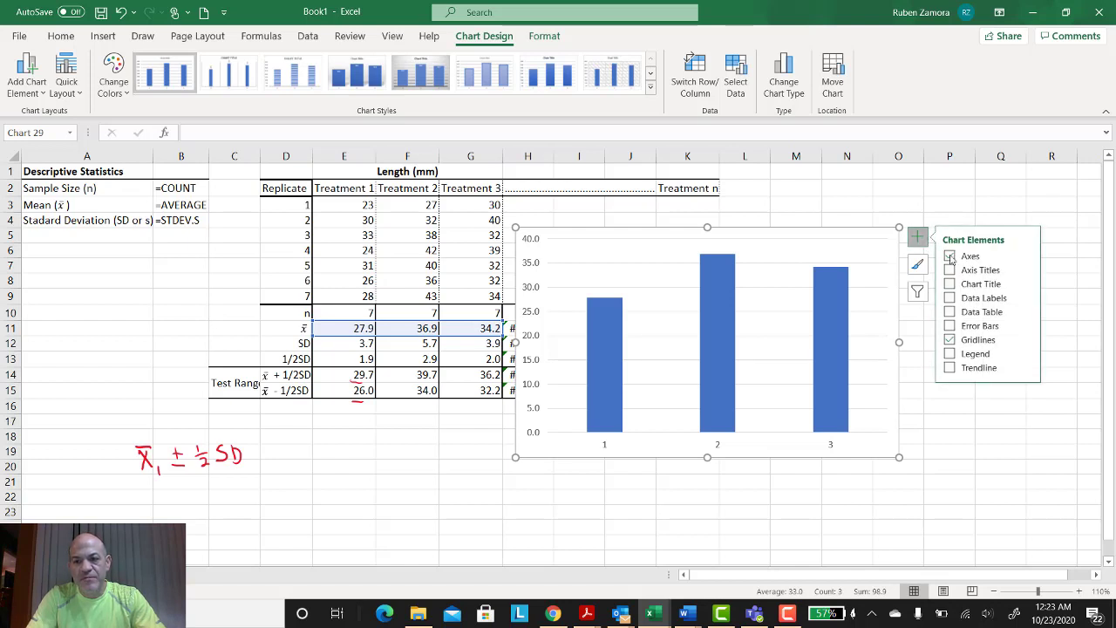
left_click(1026, 270)
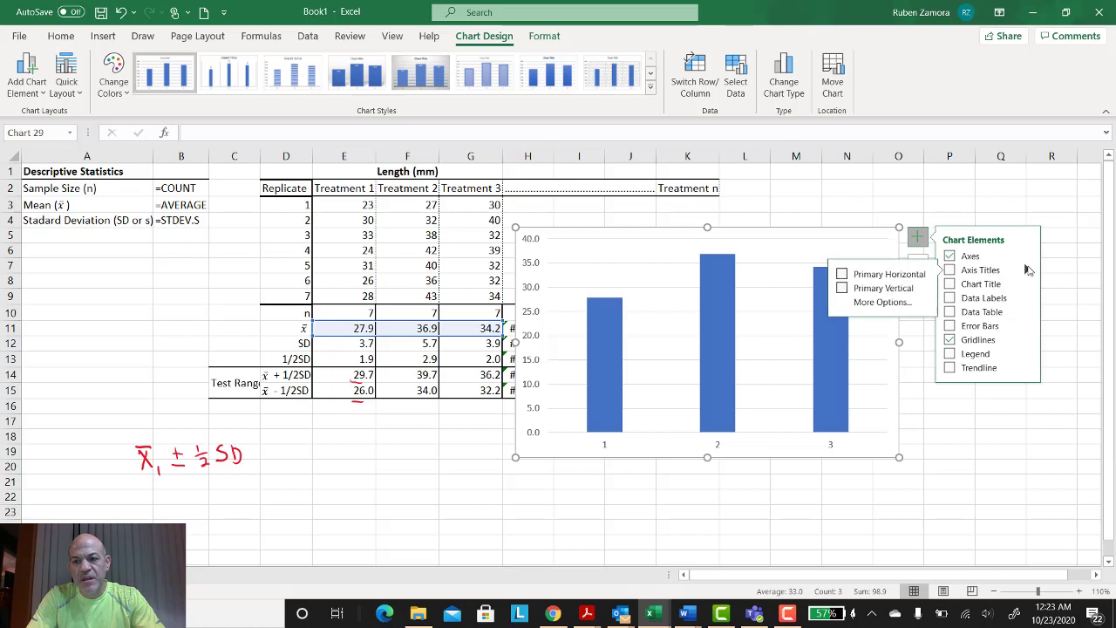
left_click(842, 274)
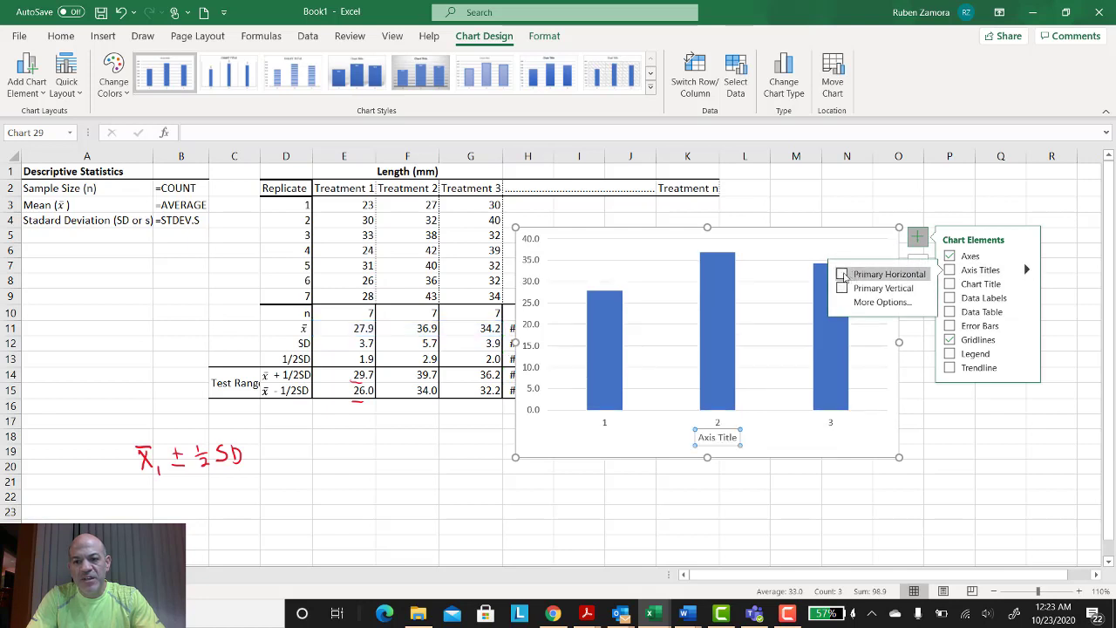
left_click(842, 288)
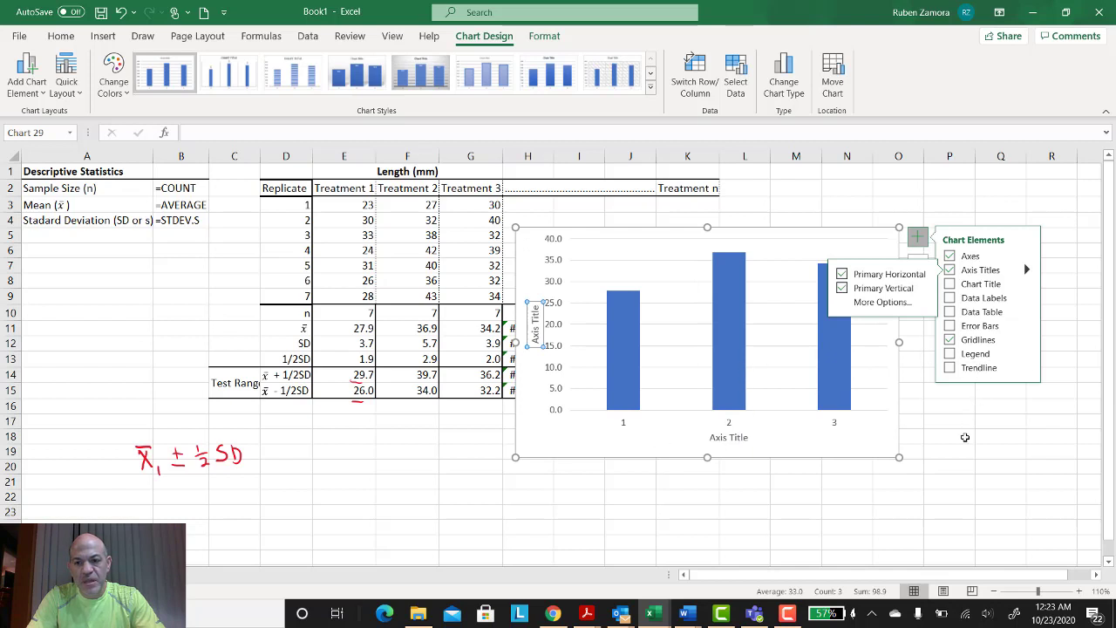
left_click(807, 443)
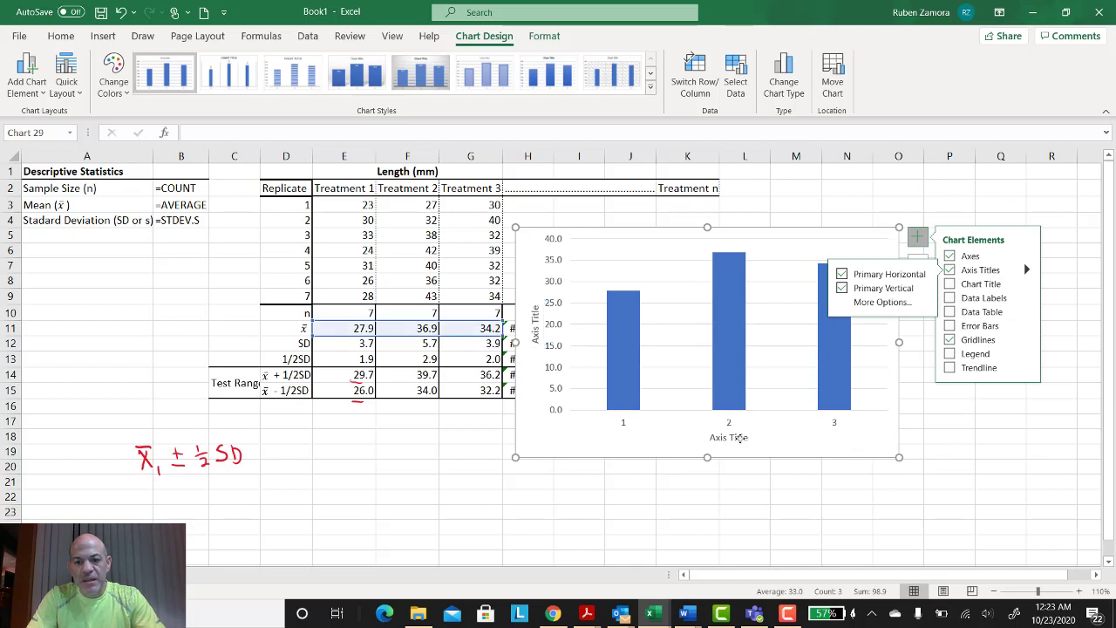
Set the chart's horizontal axis title to "Treatment"
left_click(740, 437)
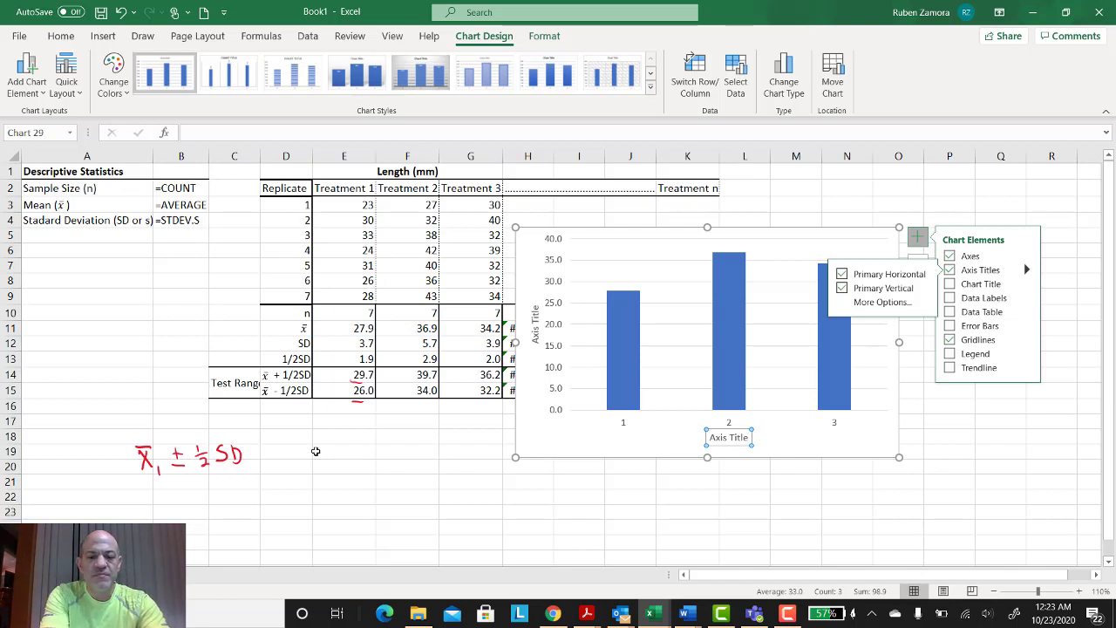
key("Escape")
type("Treatment 1")
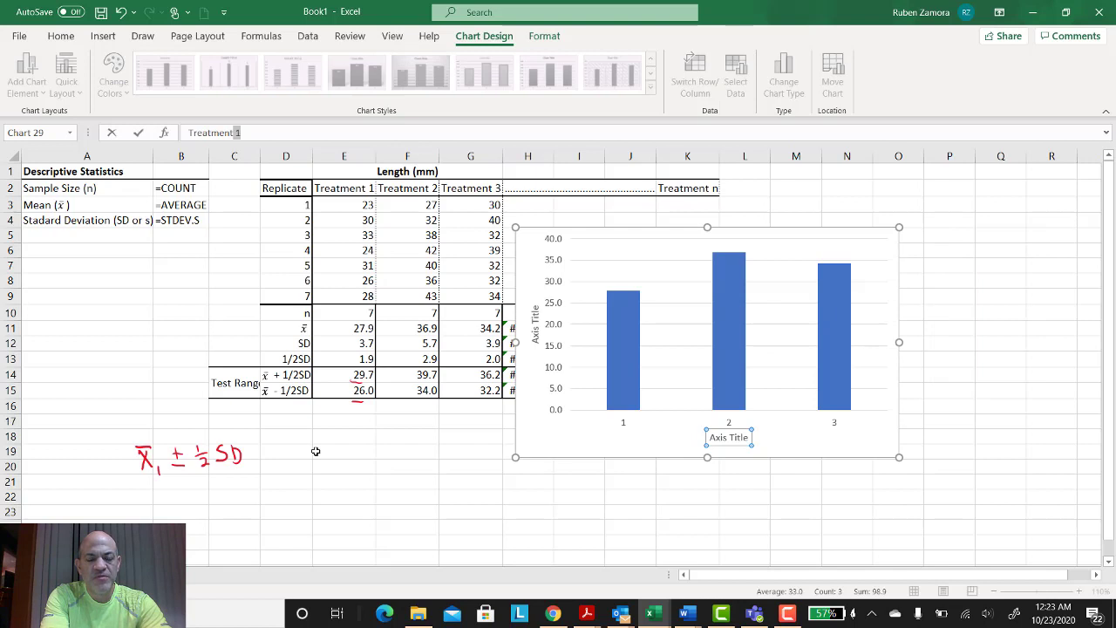
key("Return")
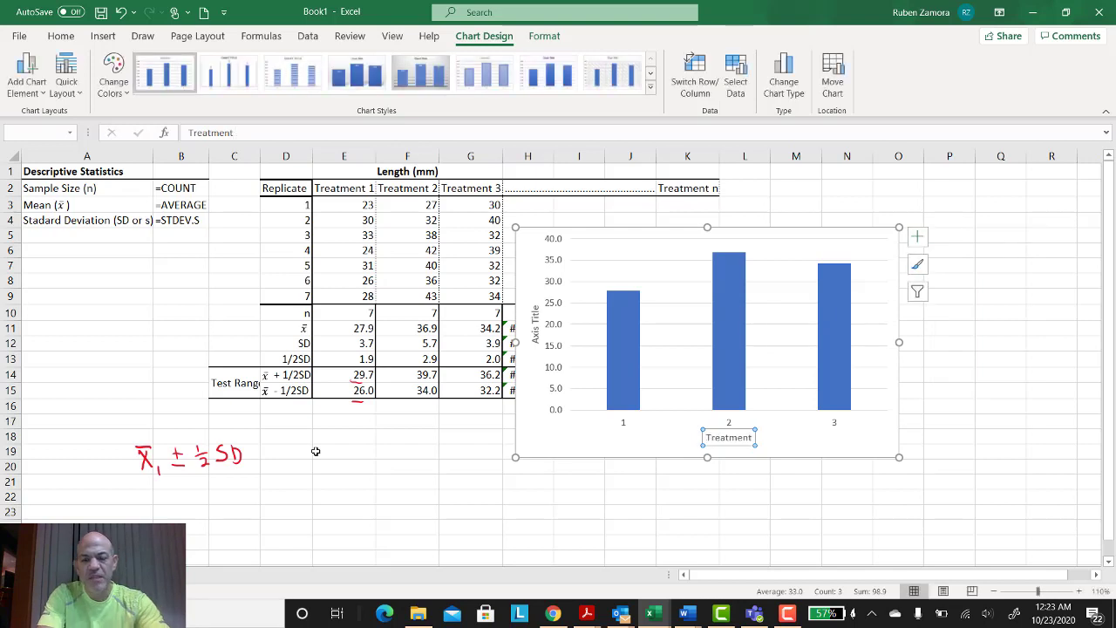
Set the chart's vertical axis title to "Length (mm)"
left_click(535, 338)
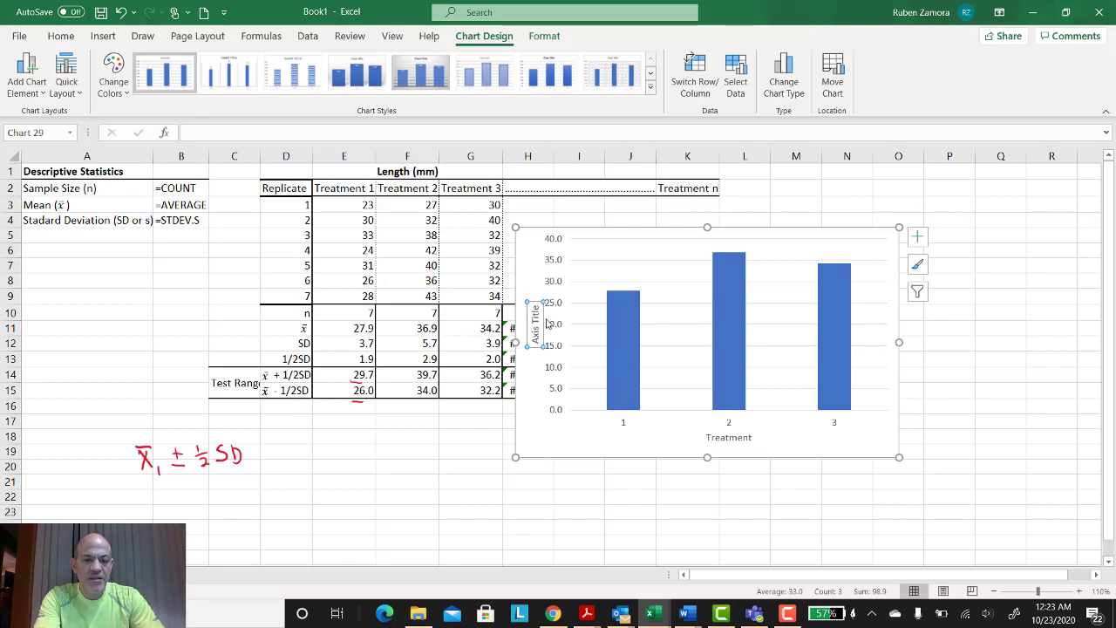
type("Le")
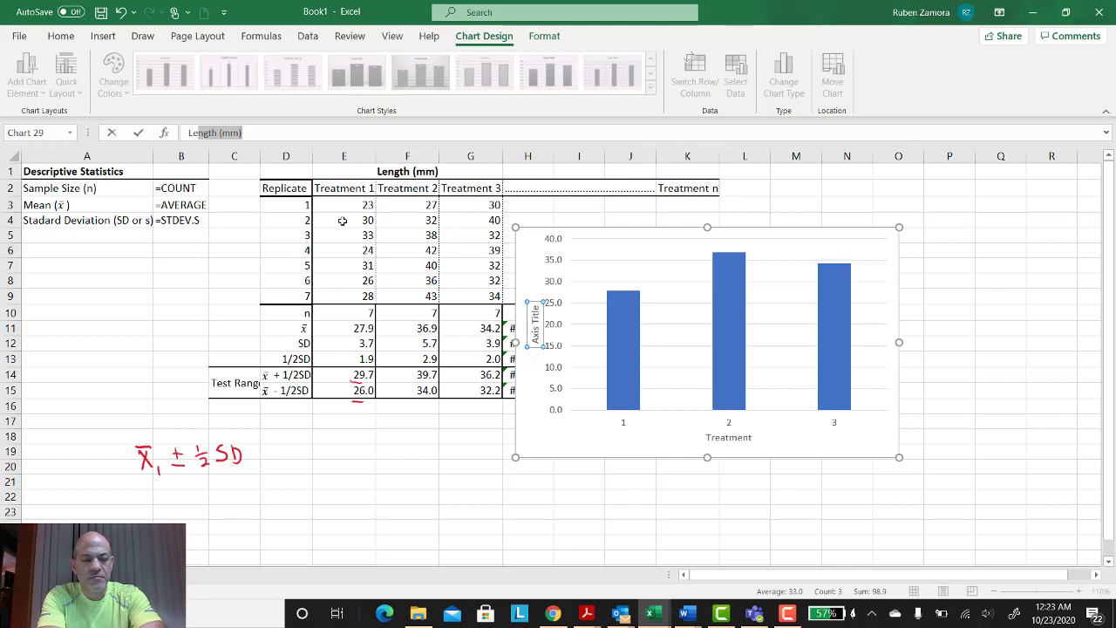
type("ngth")
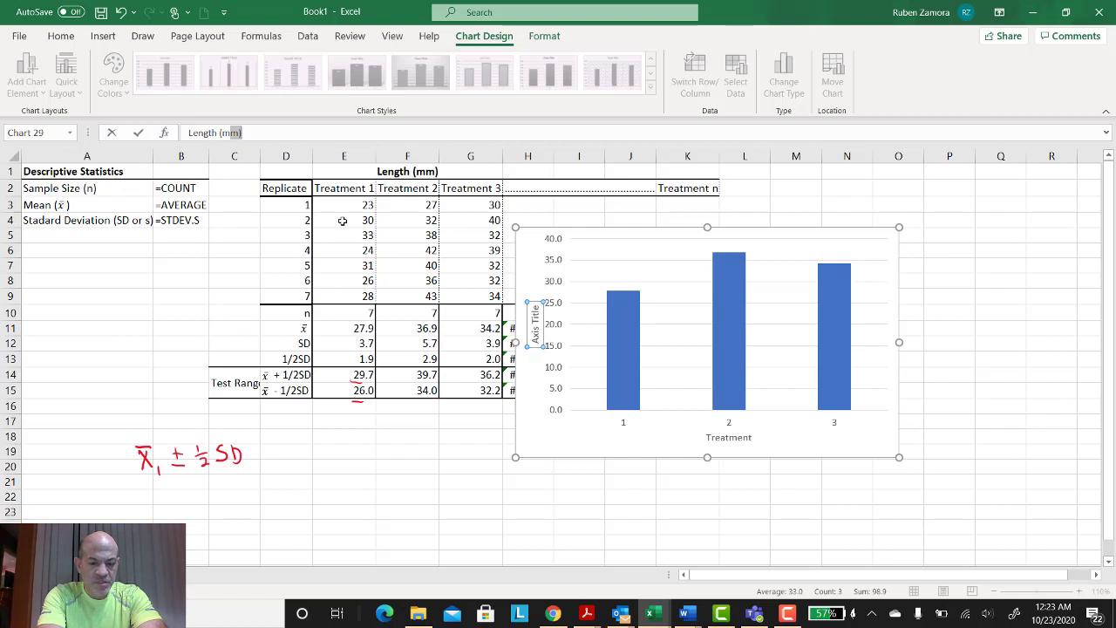
key("Return")
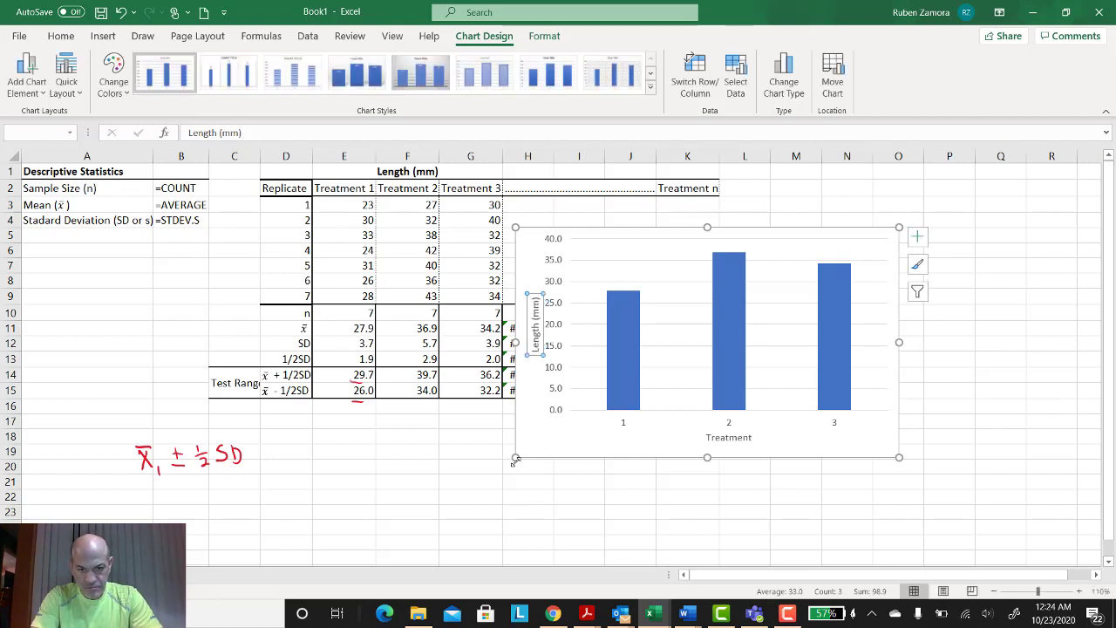
Enlarge the chart by its lower corner to about row 25 and increase its font size to 11
left_click_drag(515, 459, 421, 551)
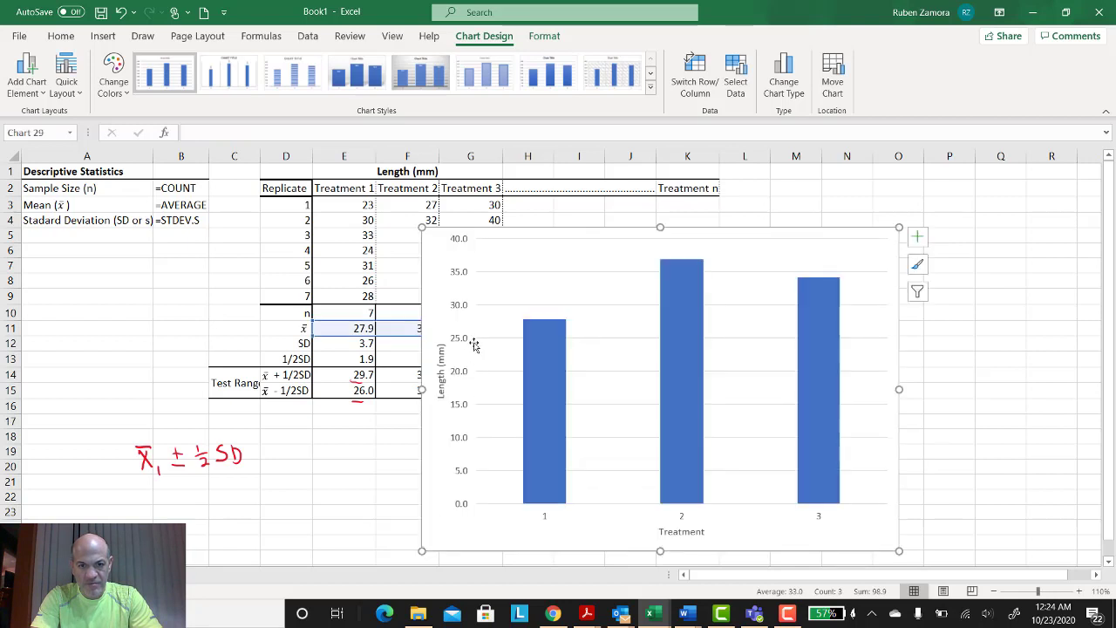
left_click(58, 36)
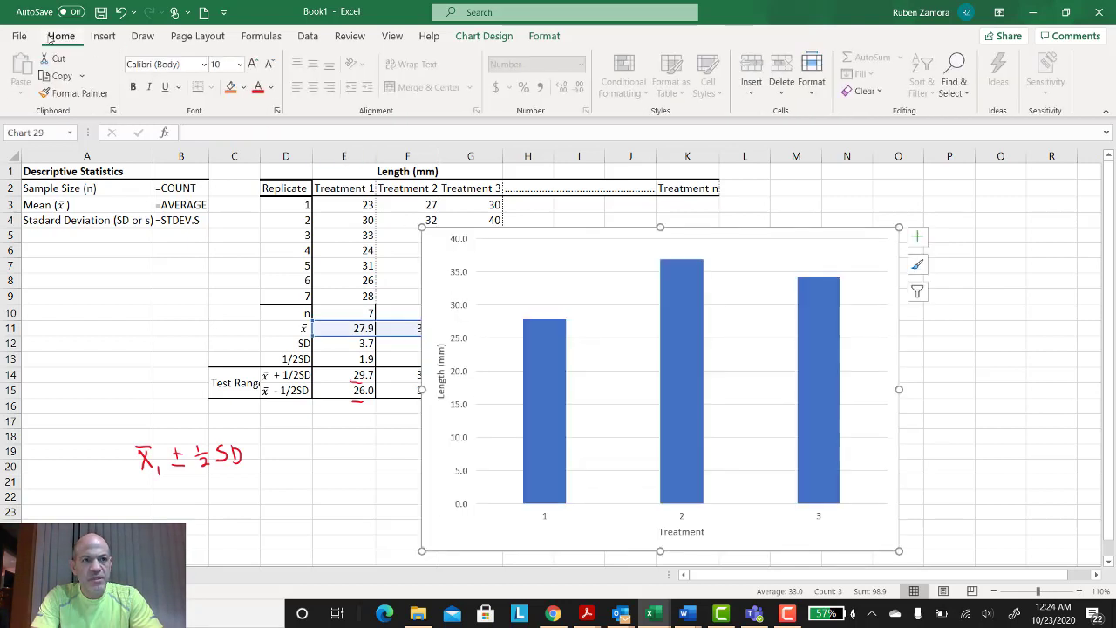
left_click(253, 64)
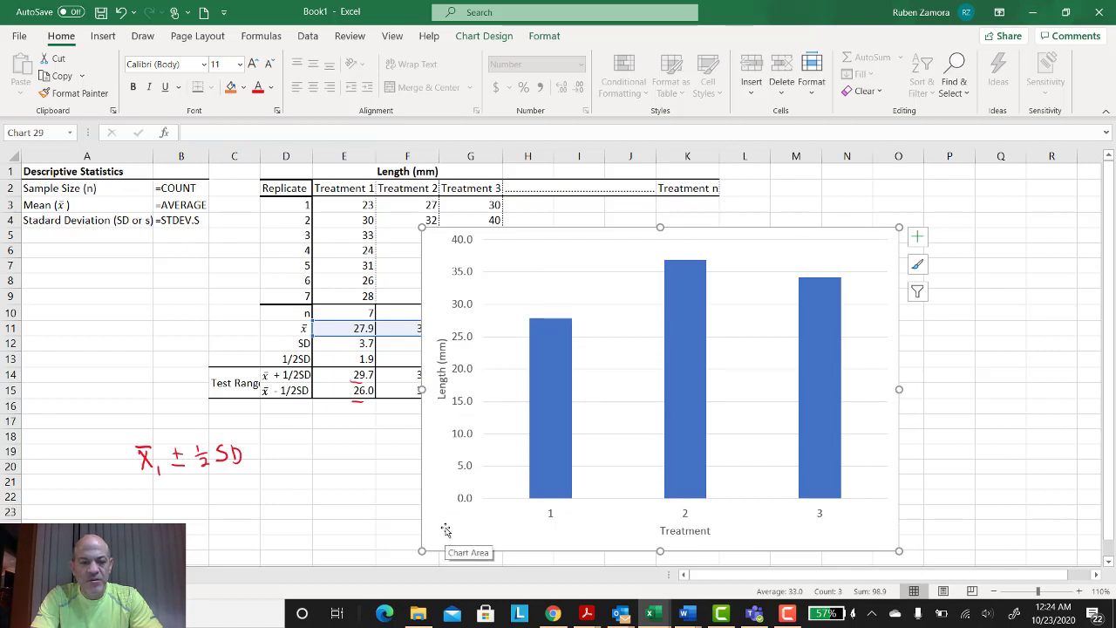
Move the column chart to the right so that it no longer covers the data for Treatments 1 to 3
left_click_drag(445, 530, 521, 520)
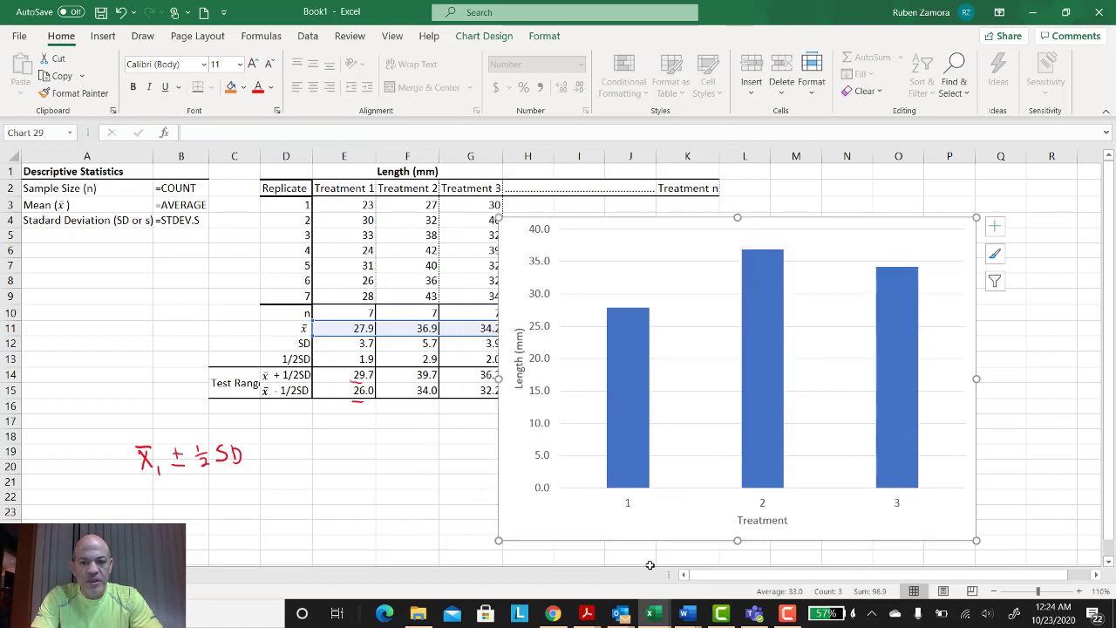
left_click_drag(717, 576, 772, 575)
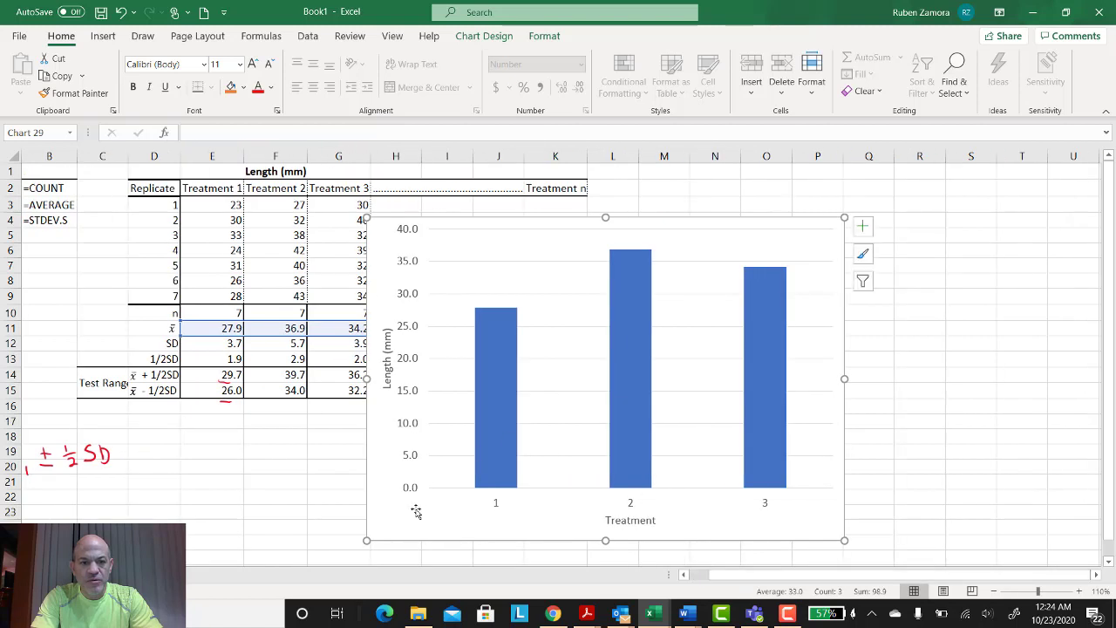
left_click_drag(397, 533, 500, 525)
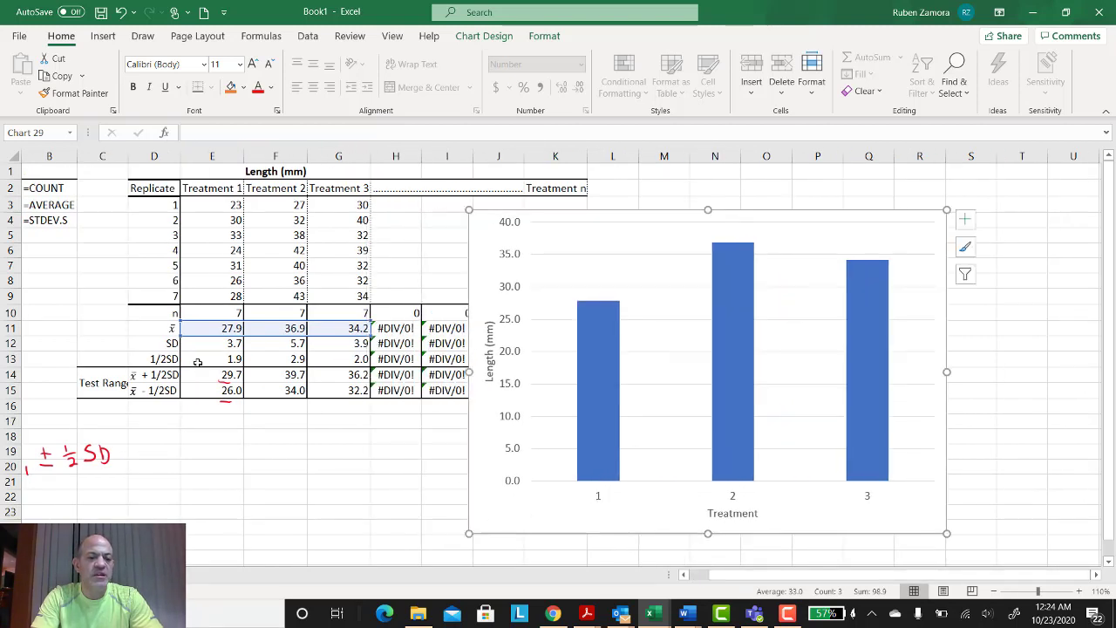
Examine the 1/2SD values of the three treatments and compare Treatment 1's mean and test range with its chart column
left_click_drag(211, 360, 329, 366)
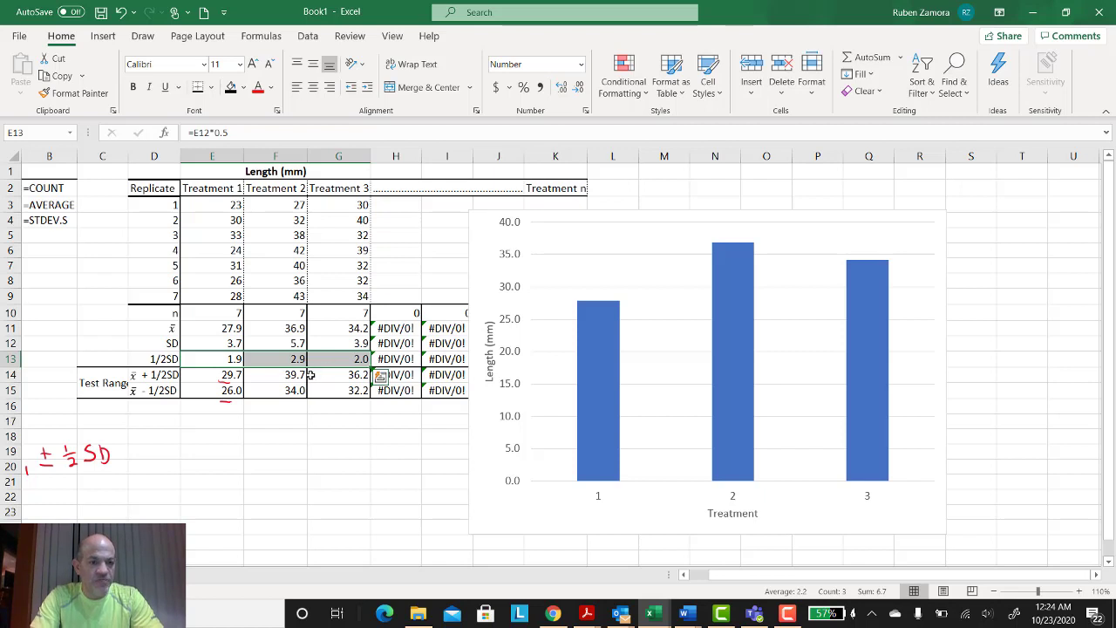
left_click_drag(203, 379, 207, 392)
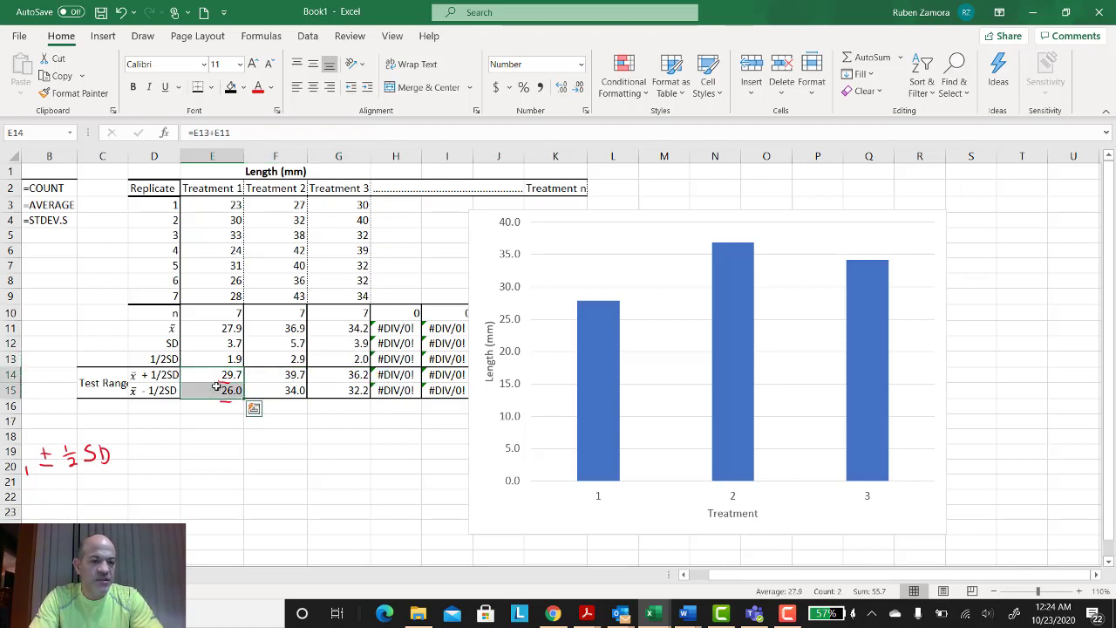
left_click(215, 328)
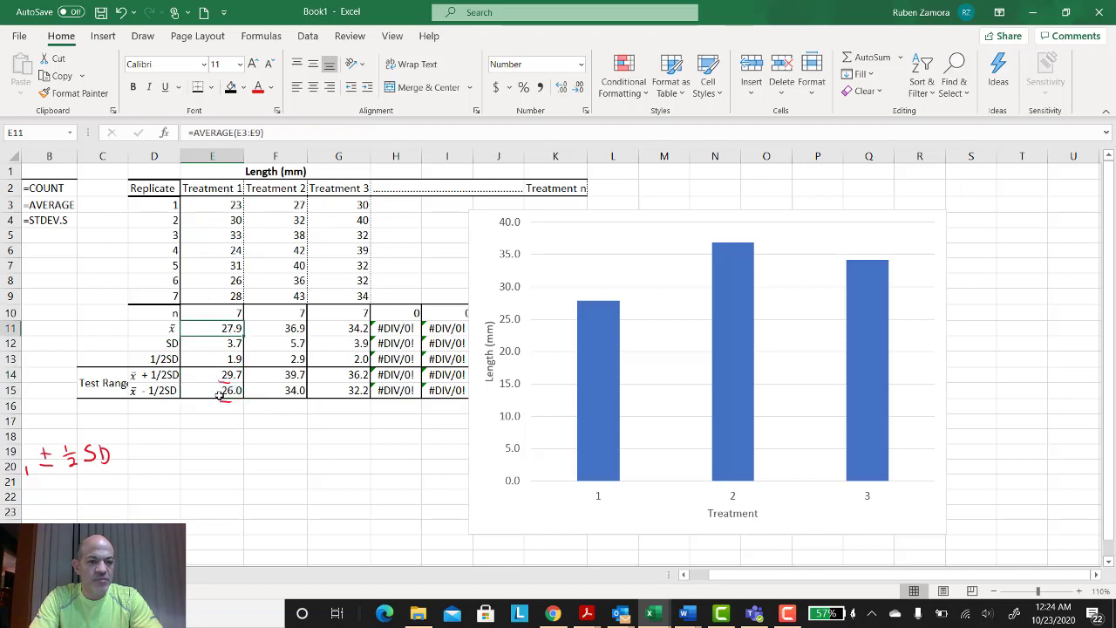
left_click_drag(231, 380, 220, 381)
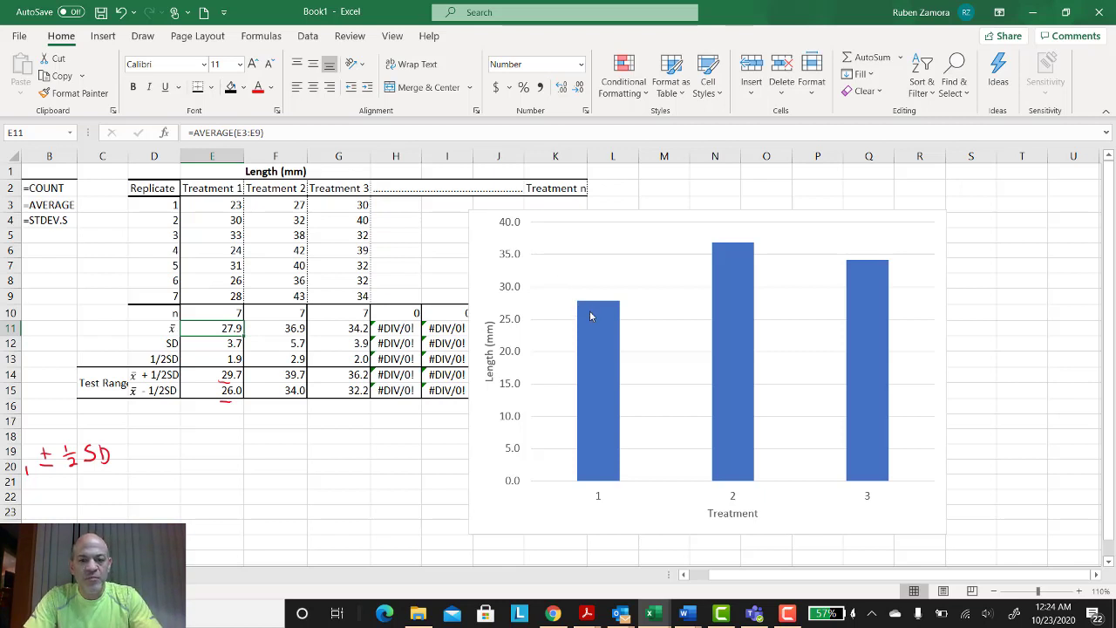
mouse_move(601, 307)
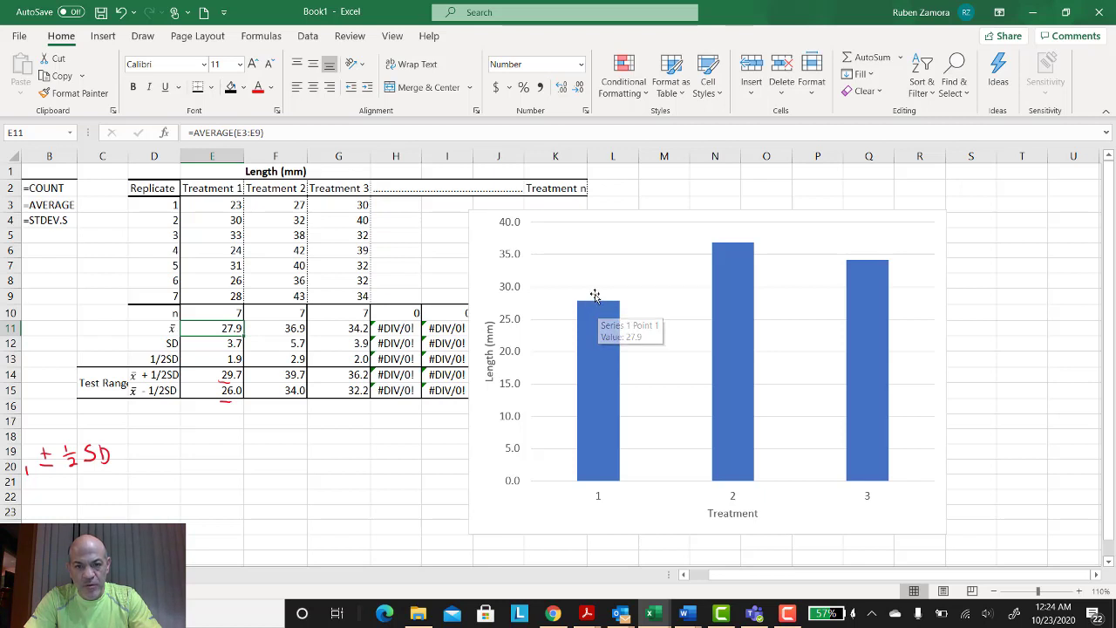
mouse_move(589, 342)
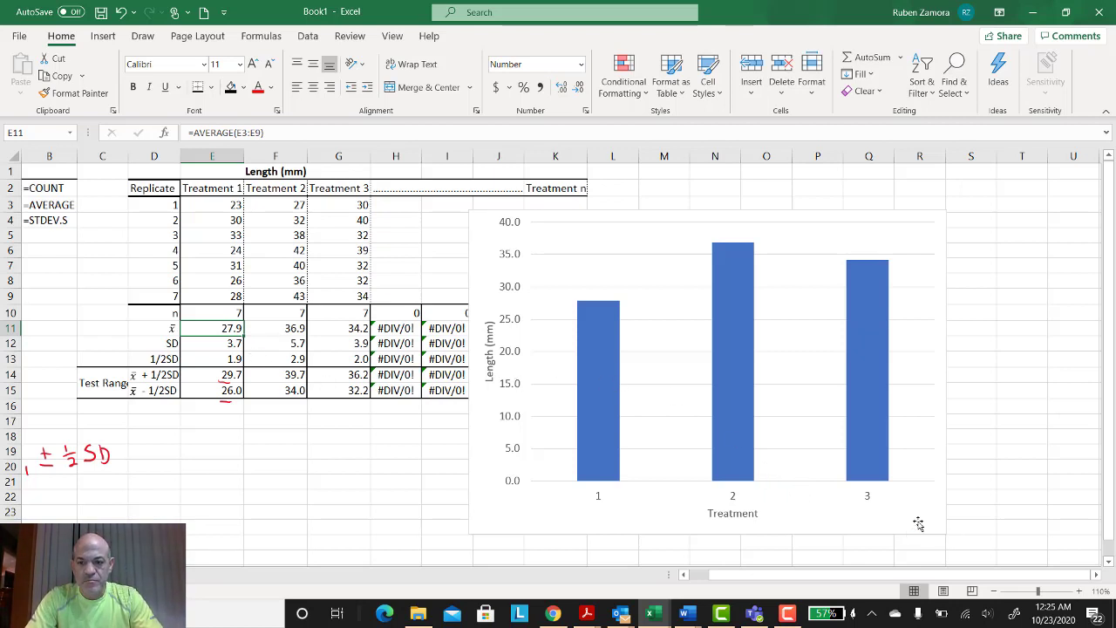
Move the chart back left, add error bars to its columns and open their detailed formatting options
left_click_drag(916, 523, 821, 536)
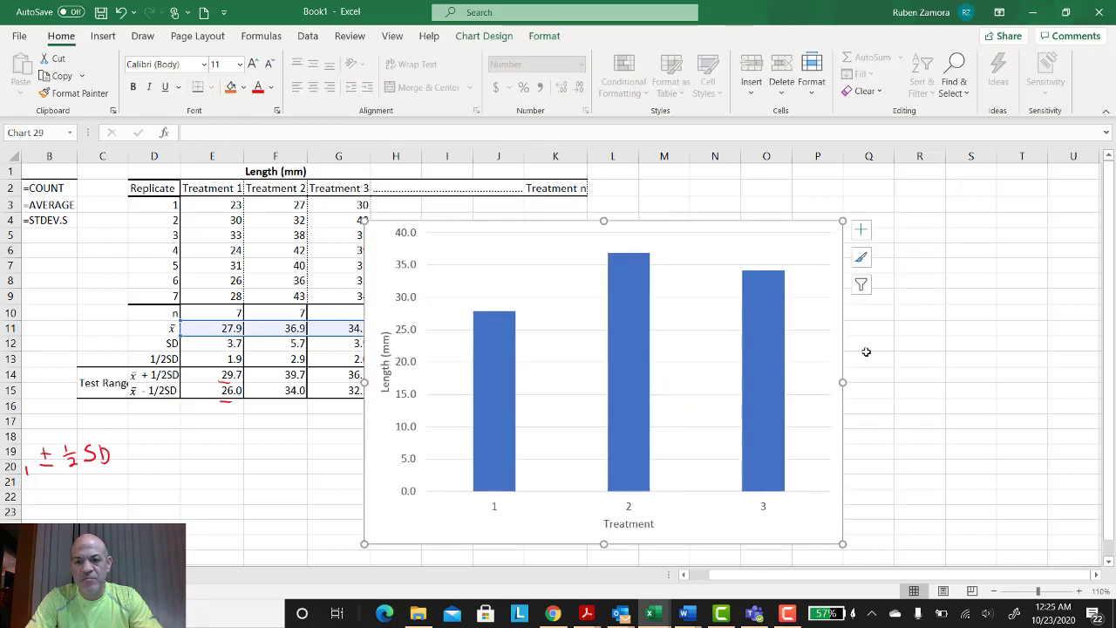
left_click(861, 230)
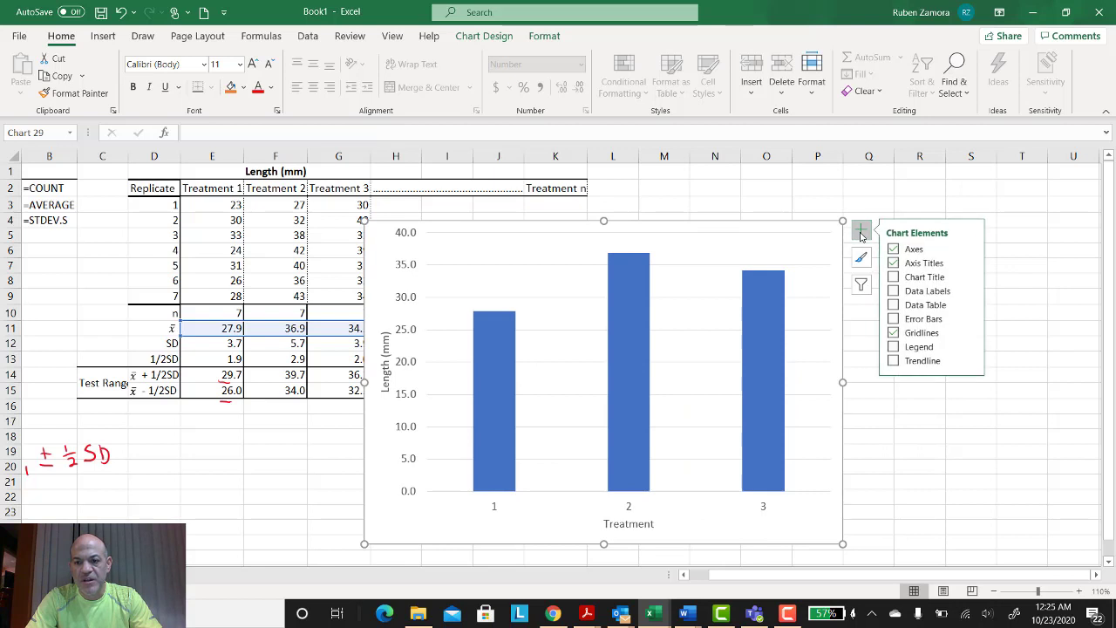
left_click(971, 319)
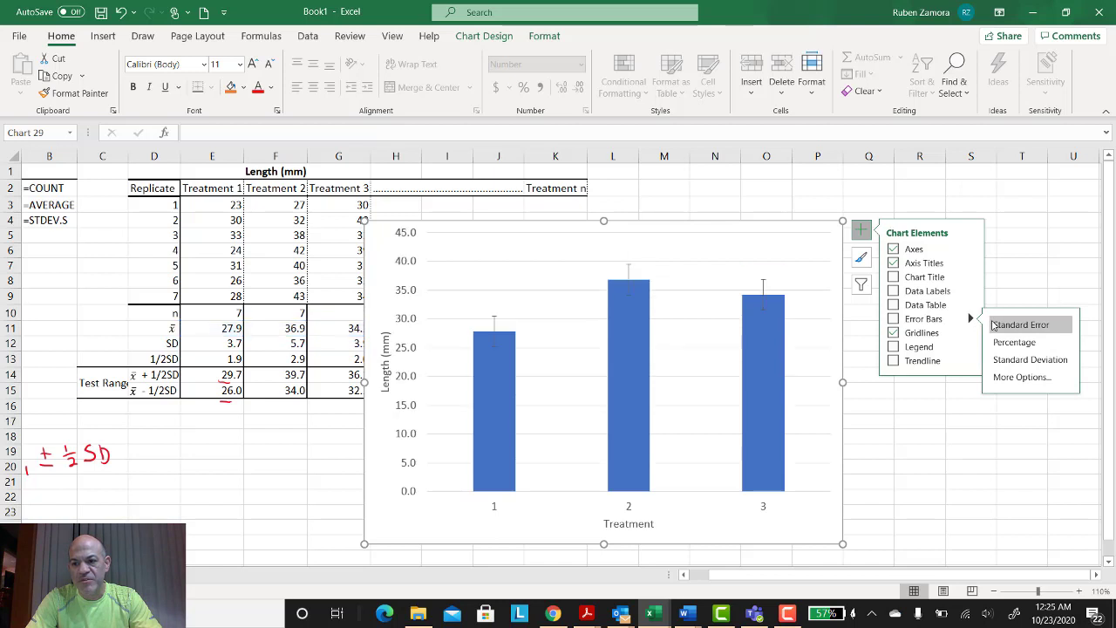
left_click(1005, 378)
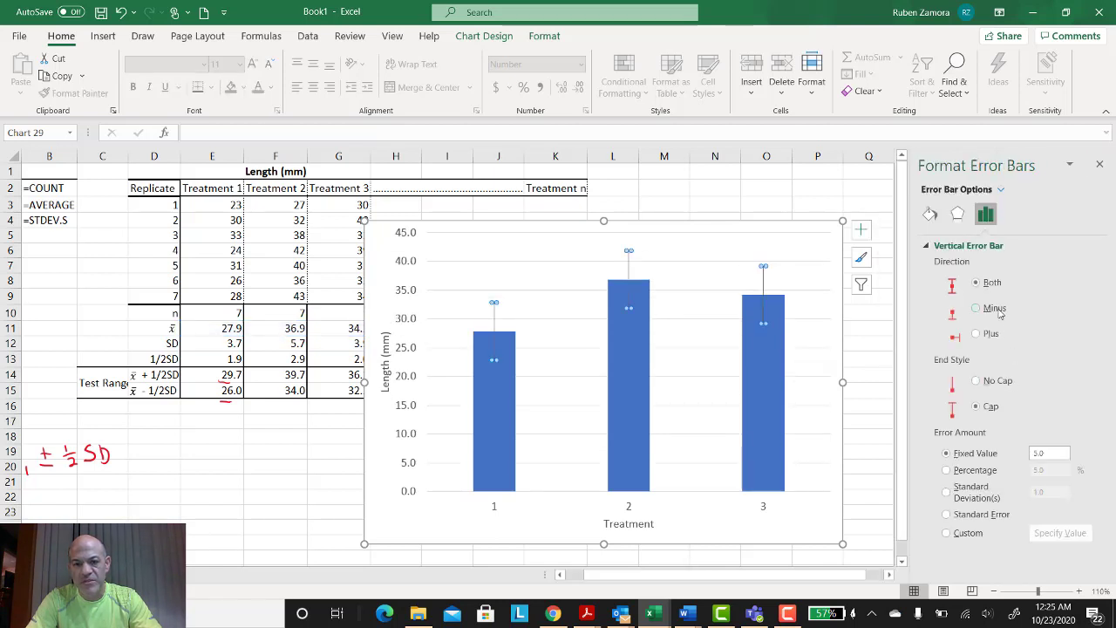
left_click(959, 215)
left_click(929, 214)
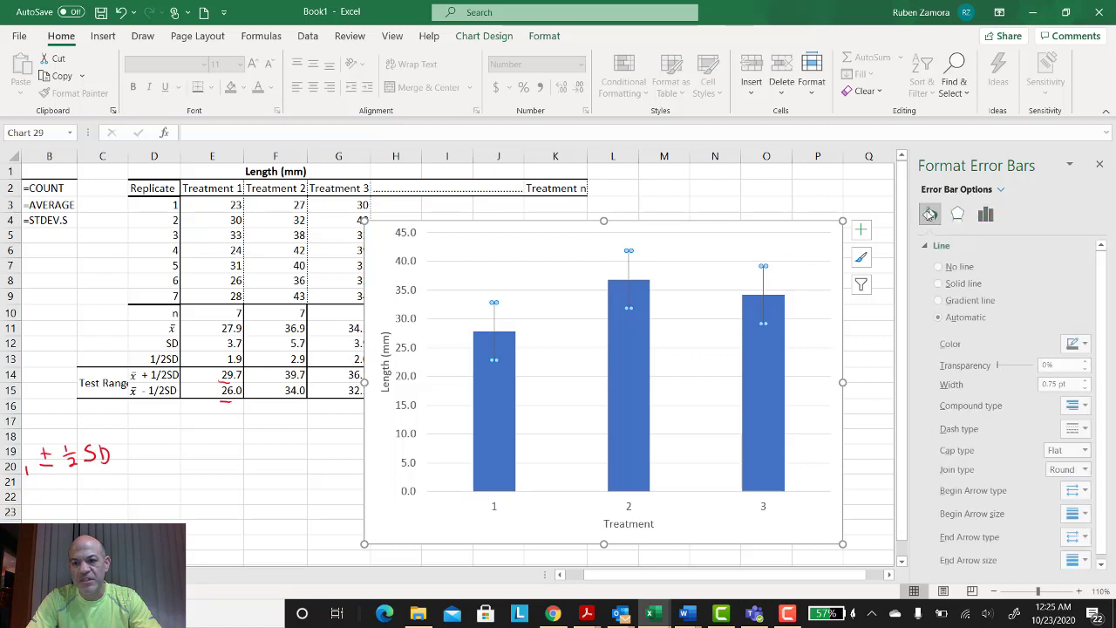
left_click(958, 214)
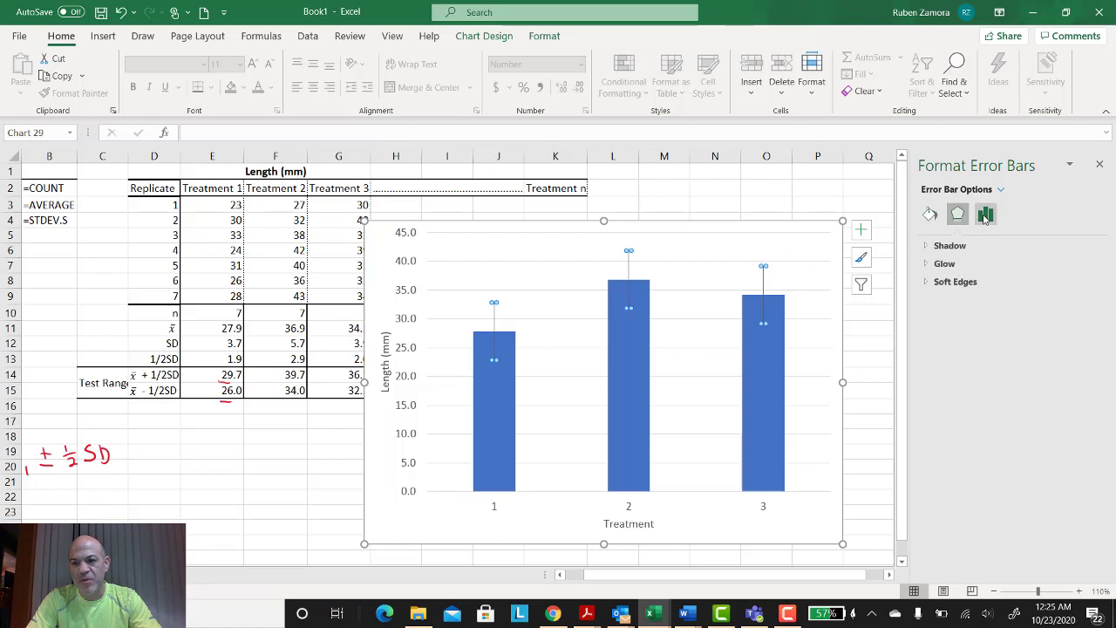
left_click(983, 218)
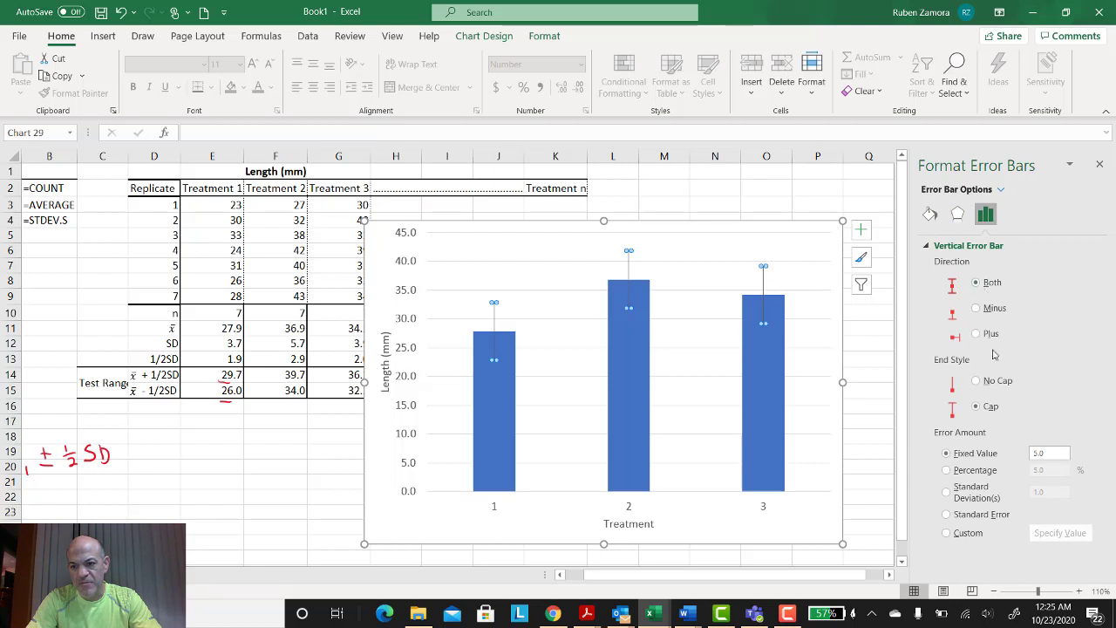
Set the error amount to Custom and use the 1/2SD cells E13:G13 as the positive error value
left_click(947, 532)
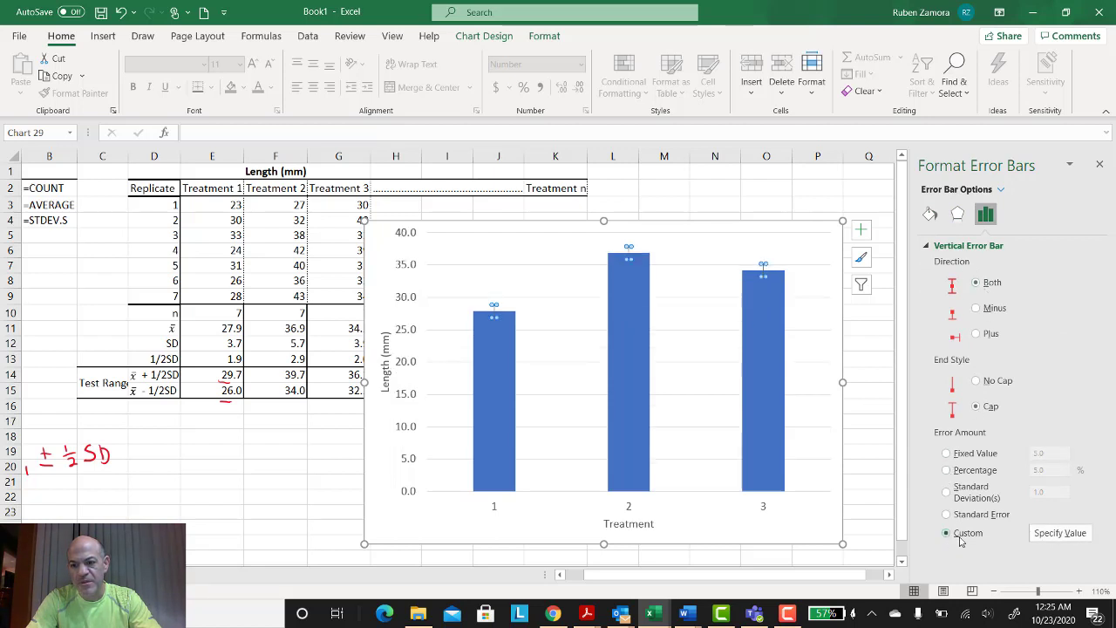
left_click(1047, 541)
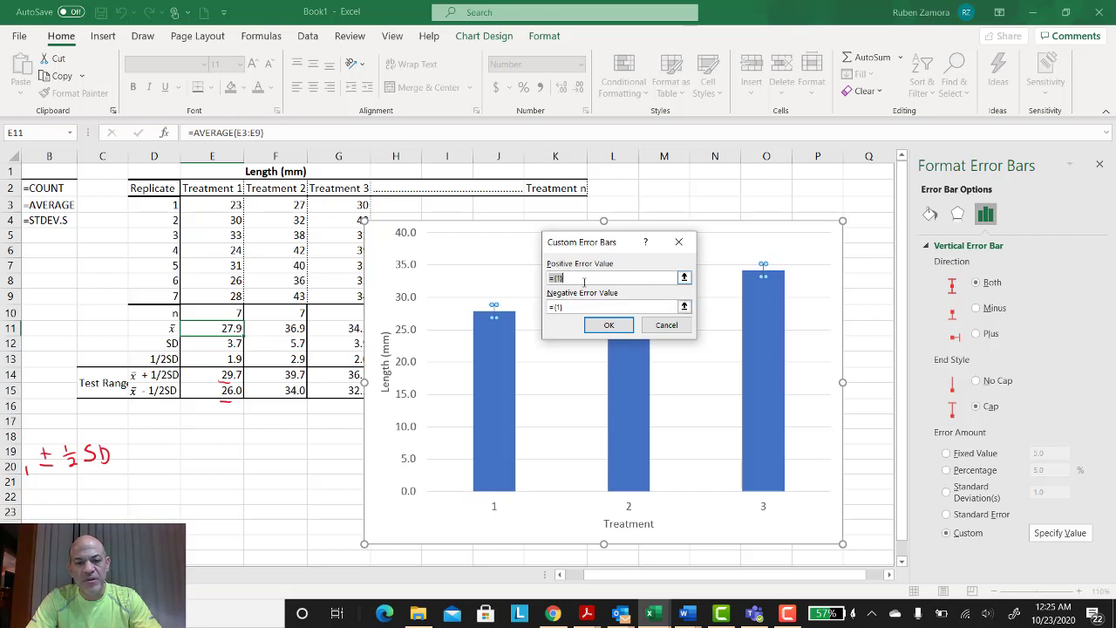
left_click(684, 278)
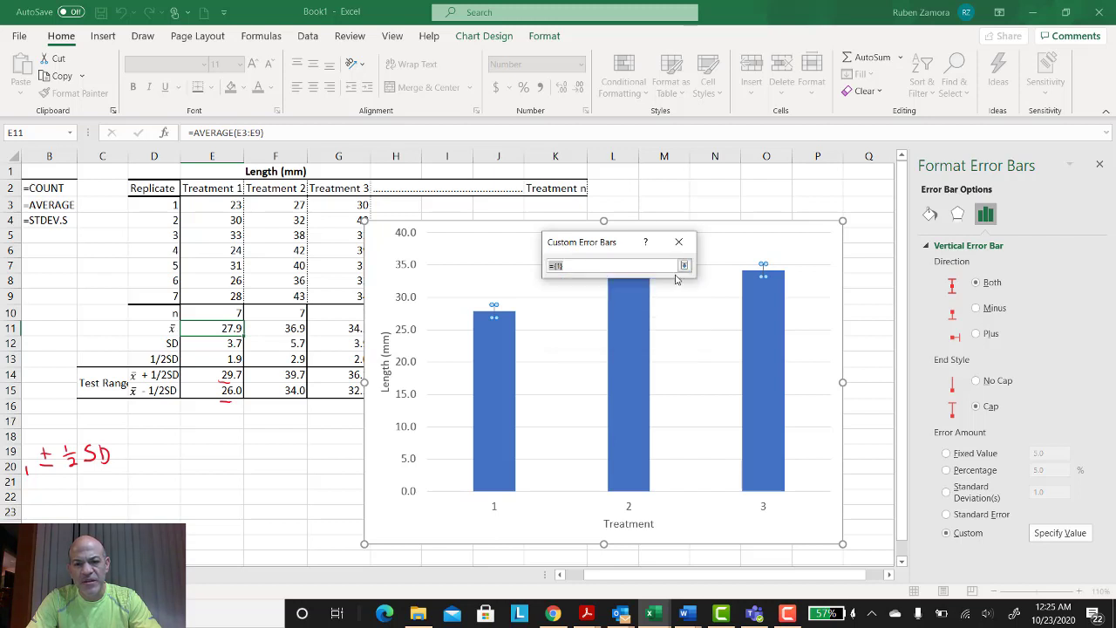
left_click(234, 359)
left_click_drag(248, 359, 325, 359)
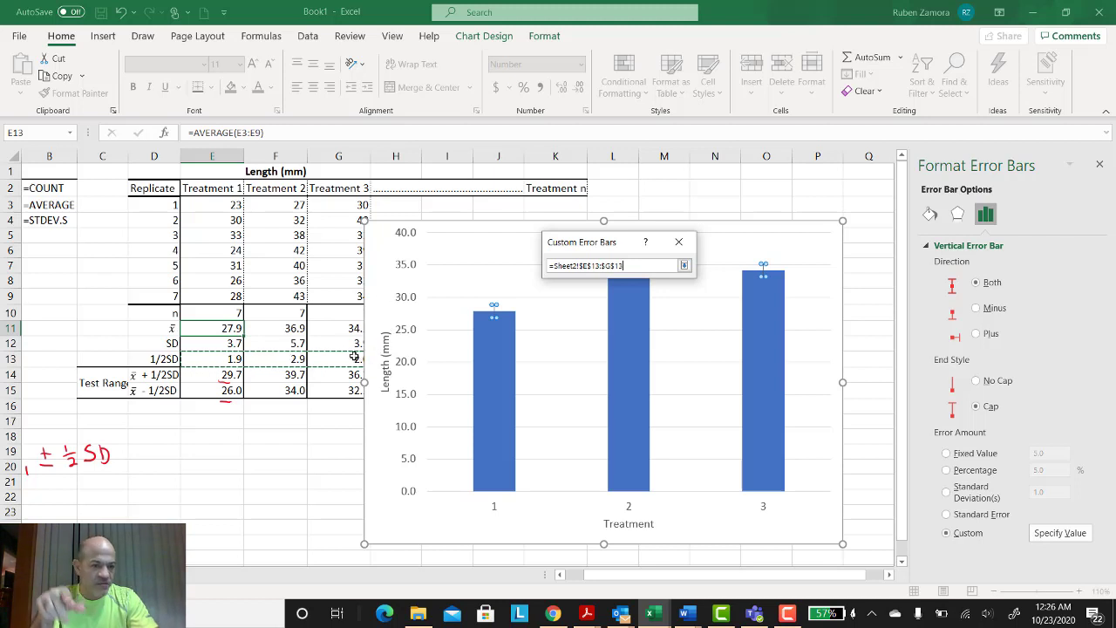
left_click(685, 266)
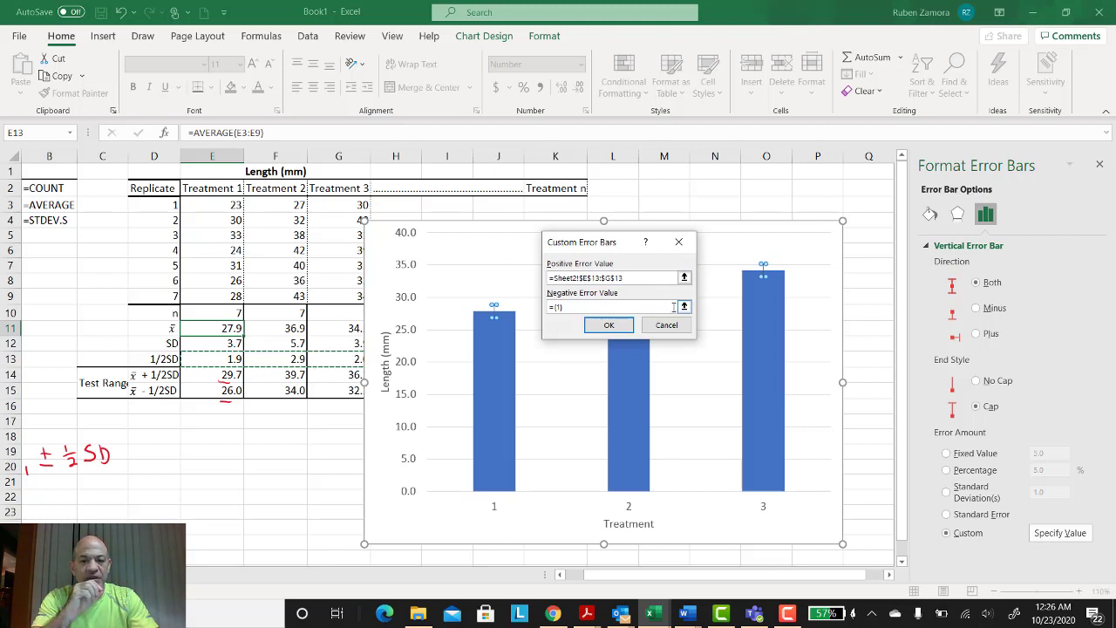
Use the 1/2SD cells E13:G13 as the negative error value and apply the custom error bars
left_click(685, 307)
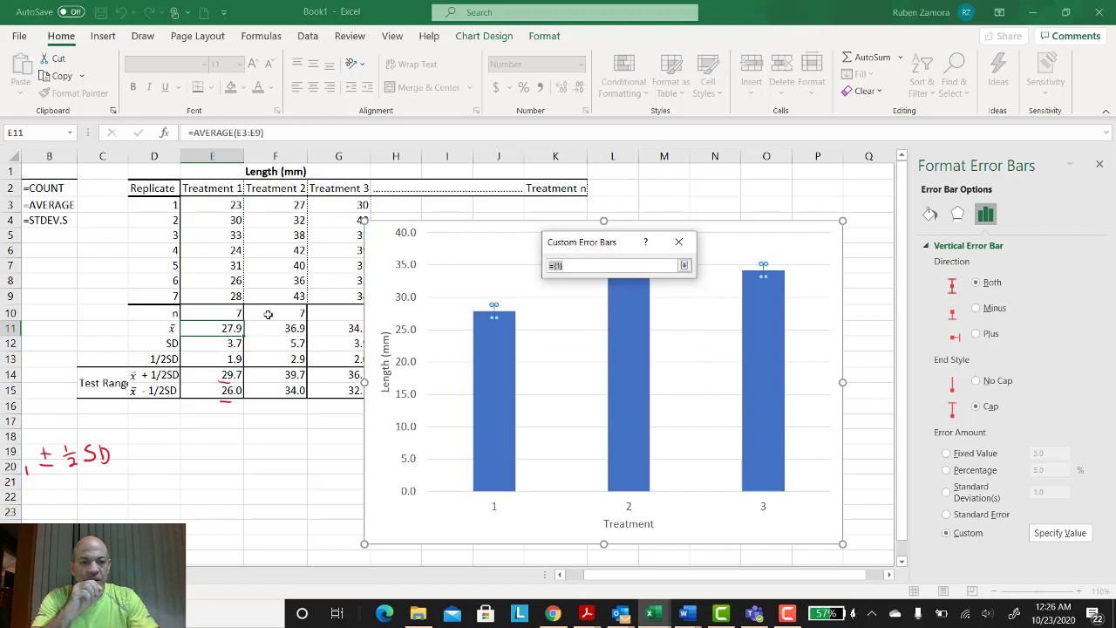
left_click(190, 360)
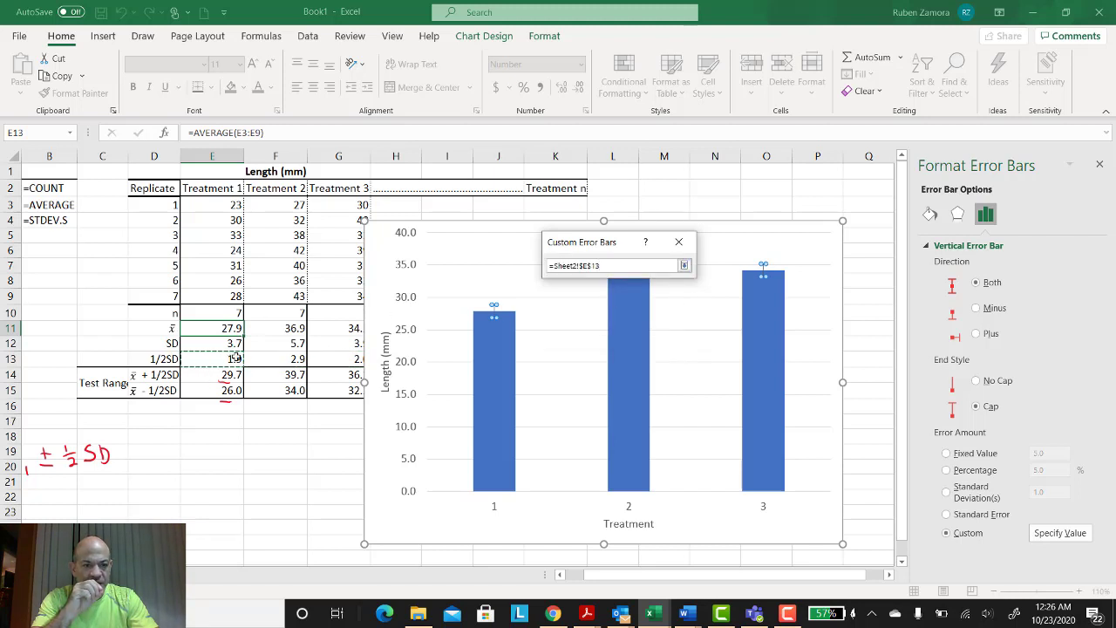
left_click_drag(236, 359, 323, 360)
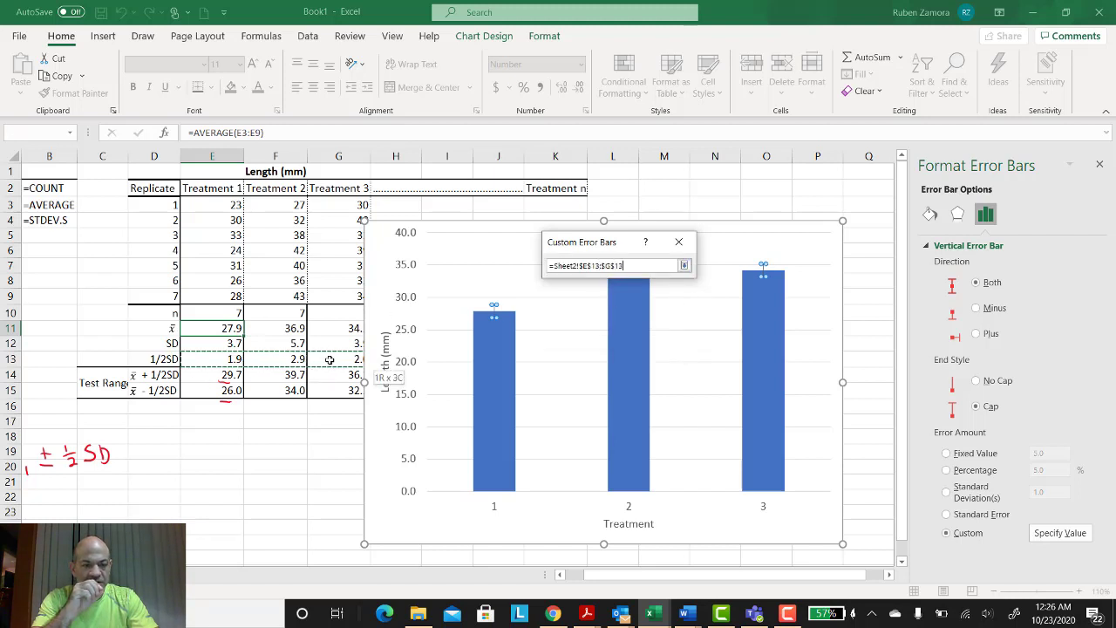
left_click(685, 265)
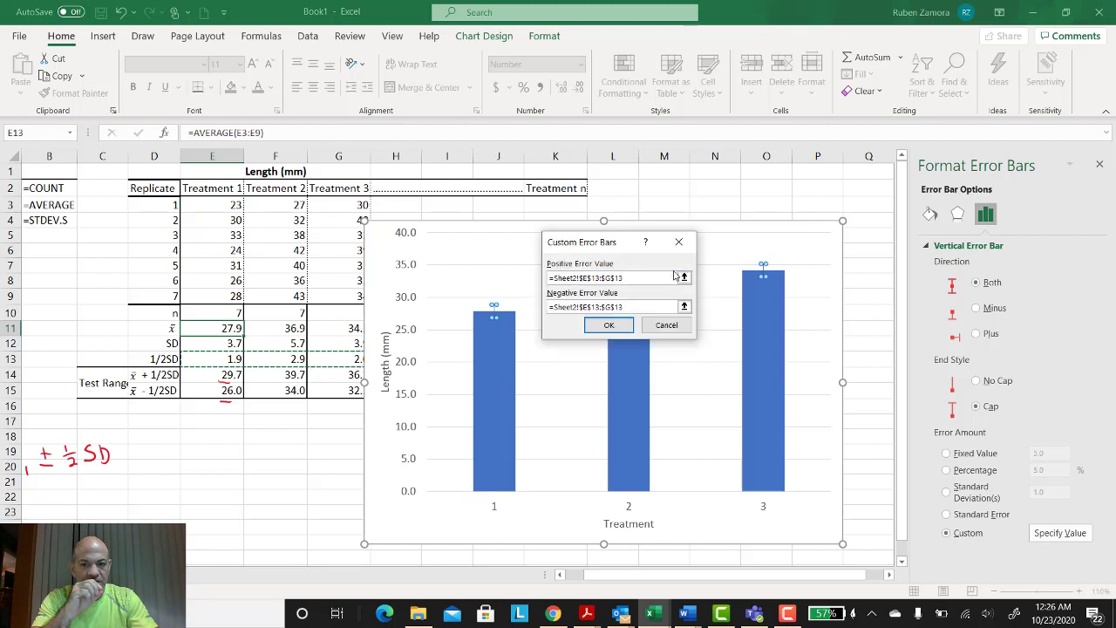
left_click(608, 324)
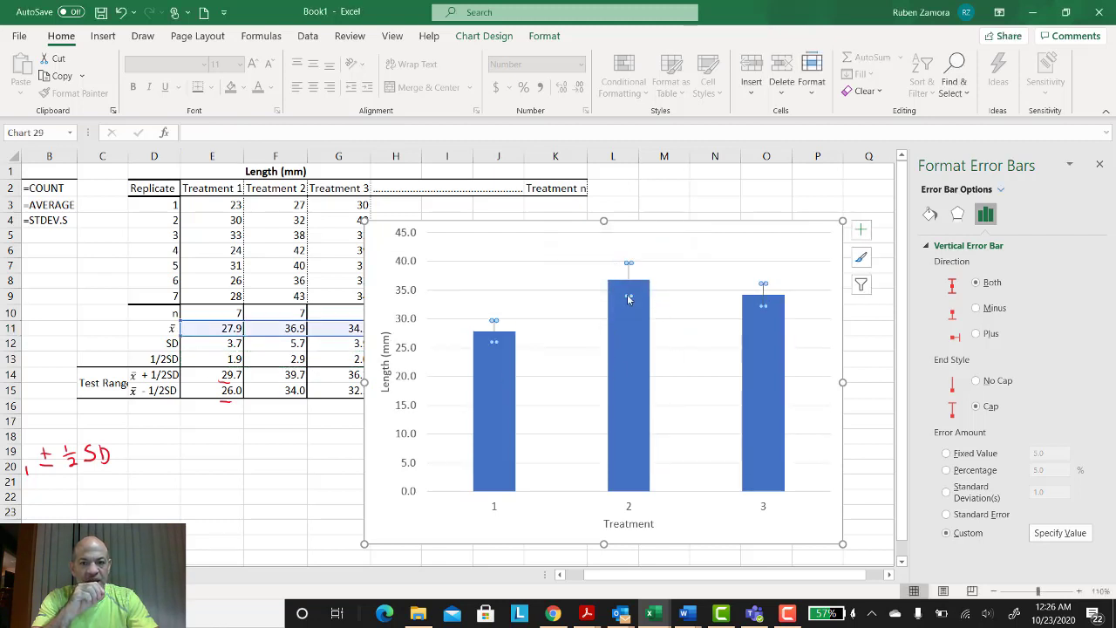
left_click(781, 530)
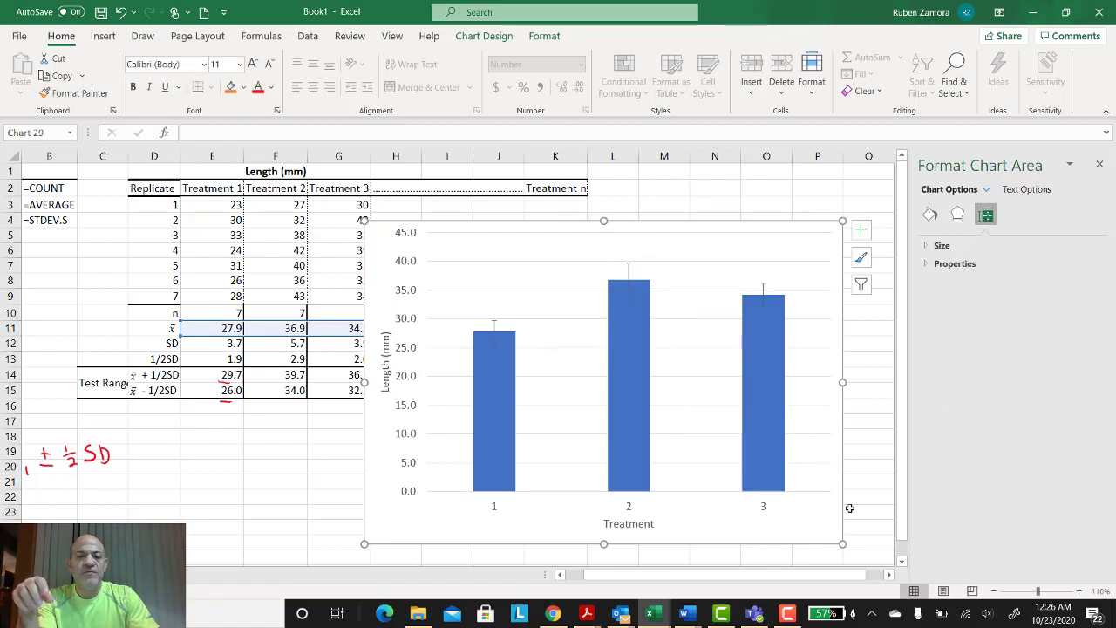
Change the fill of the chart's columns to solid white
left_click(770, 385)
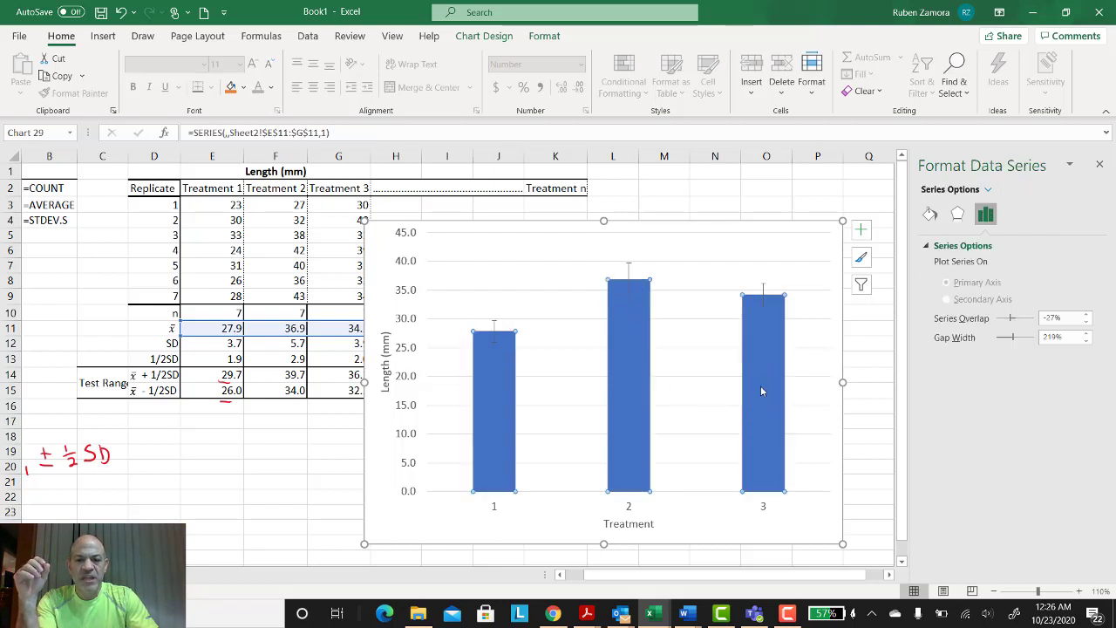
left_click(932, 214)
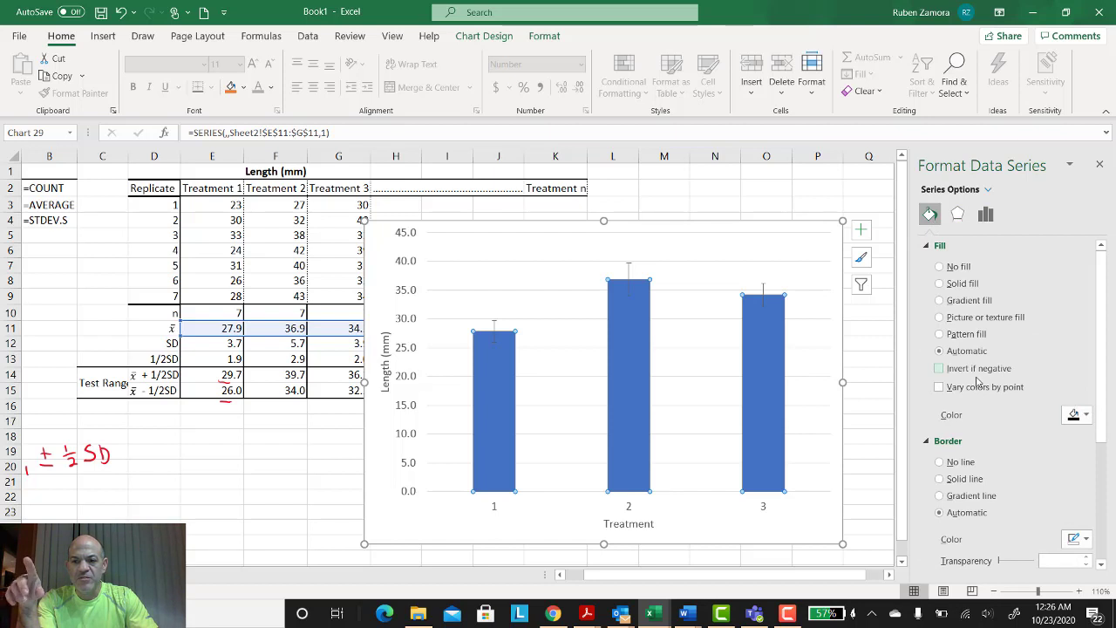
left_click(1083, 419)
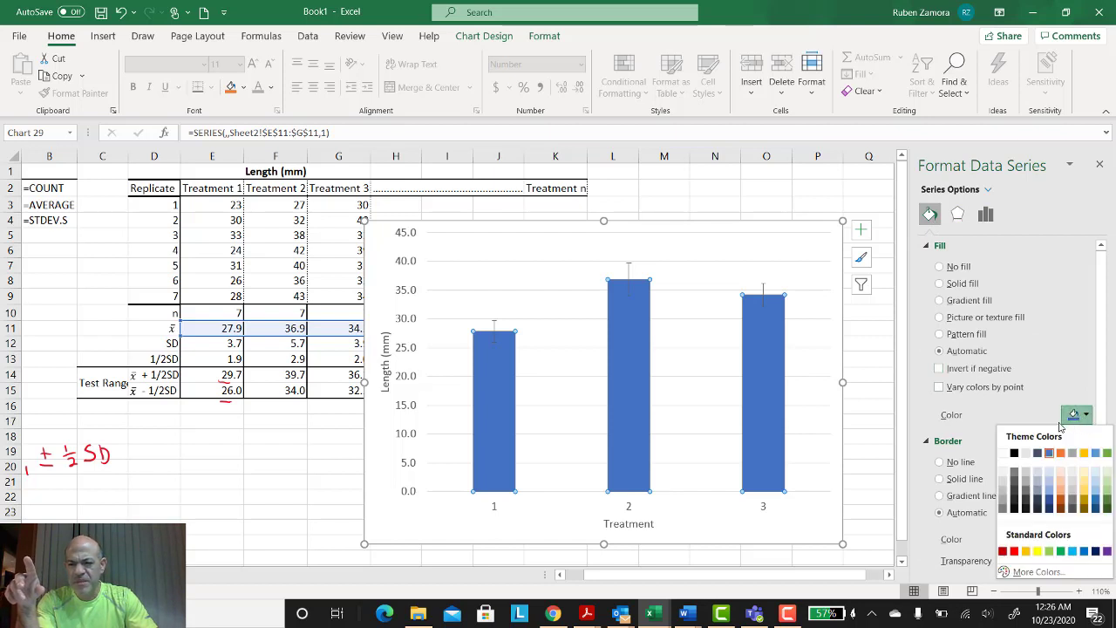
left_click(1014, 454)
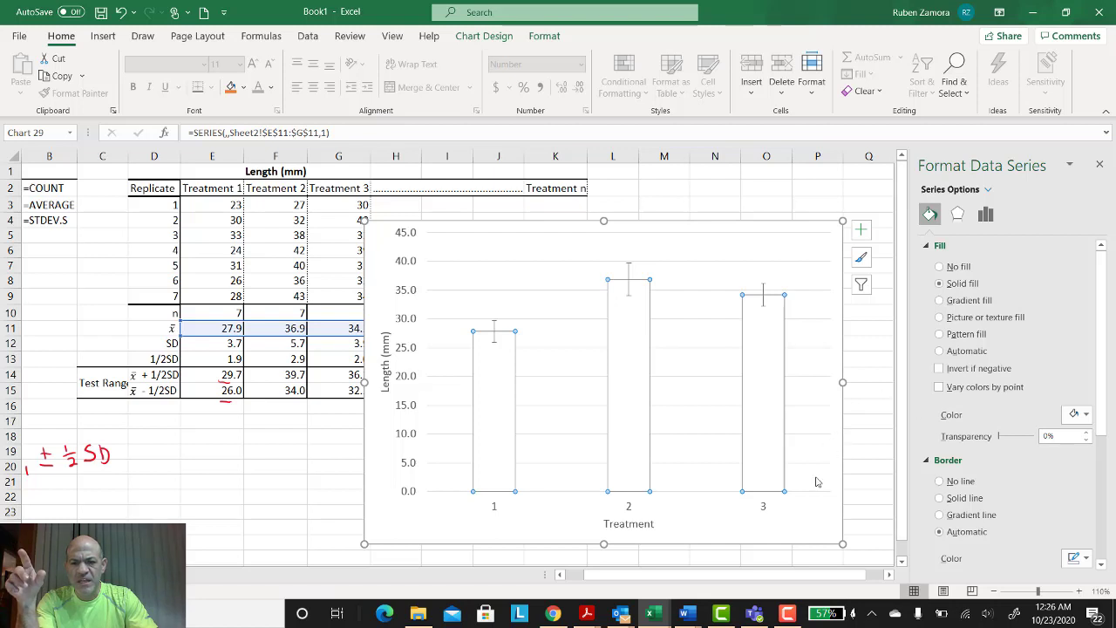
left_click_drag(805, 511, 807, 511)
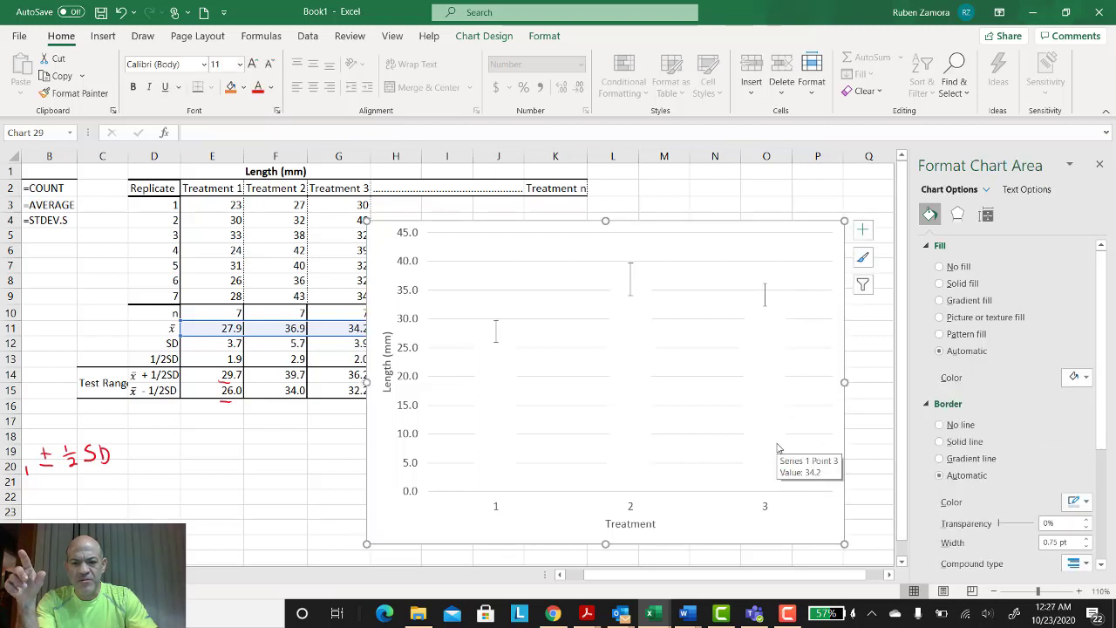
Give the chart's columns a solid line border
left_click(779, 448)
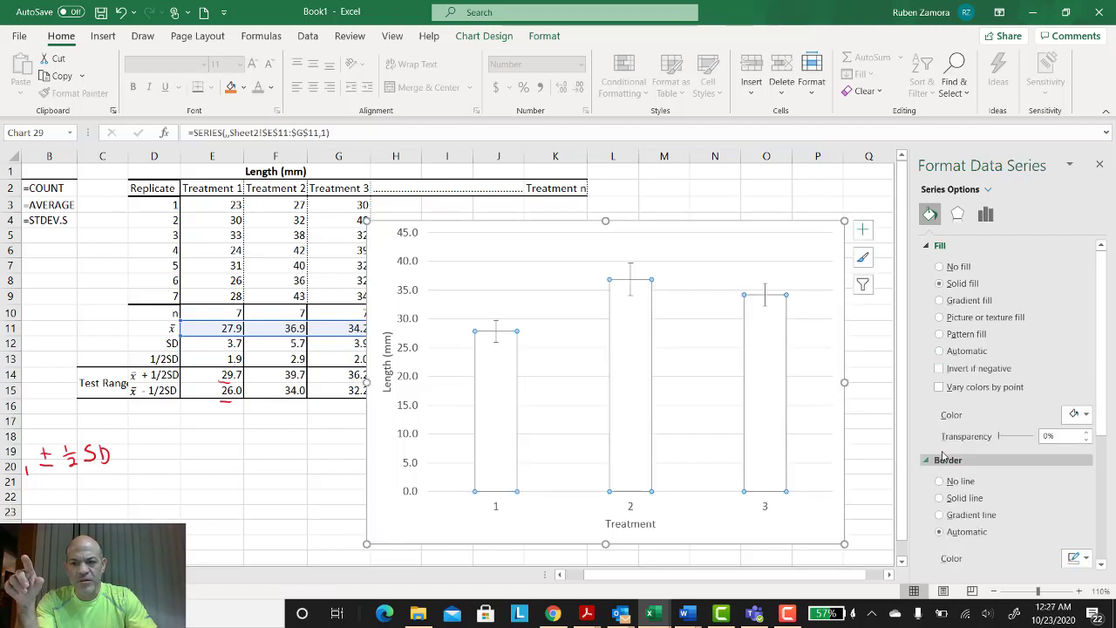
left_click(941, 498)
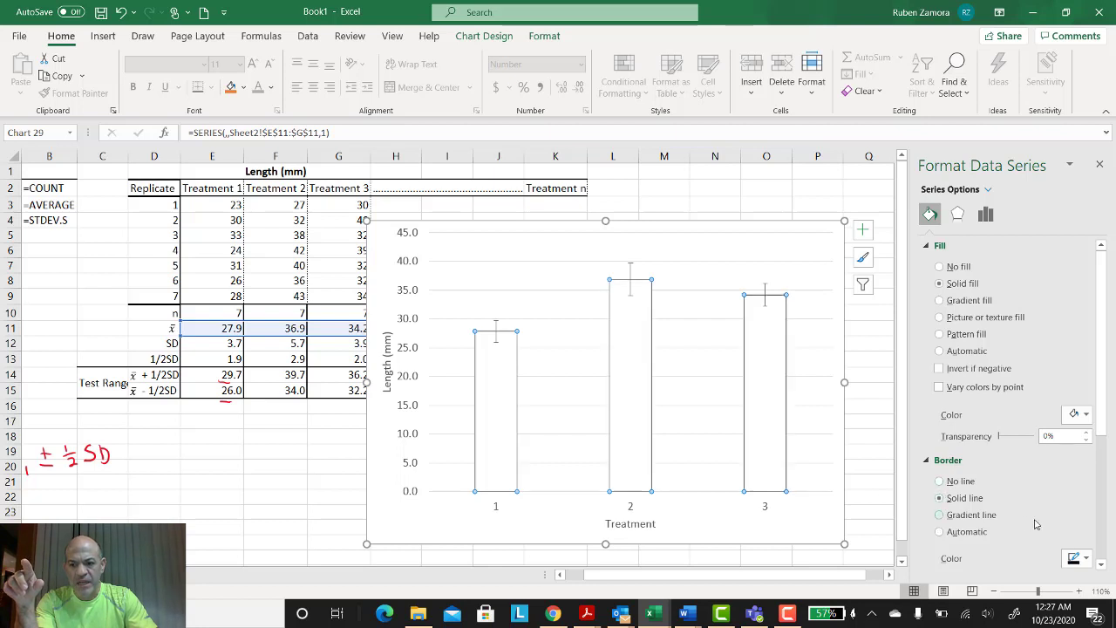
left_click(824, 538)
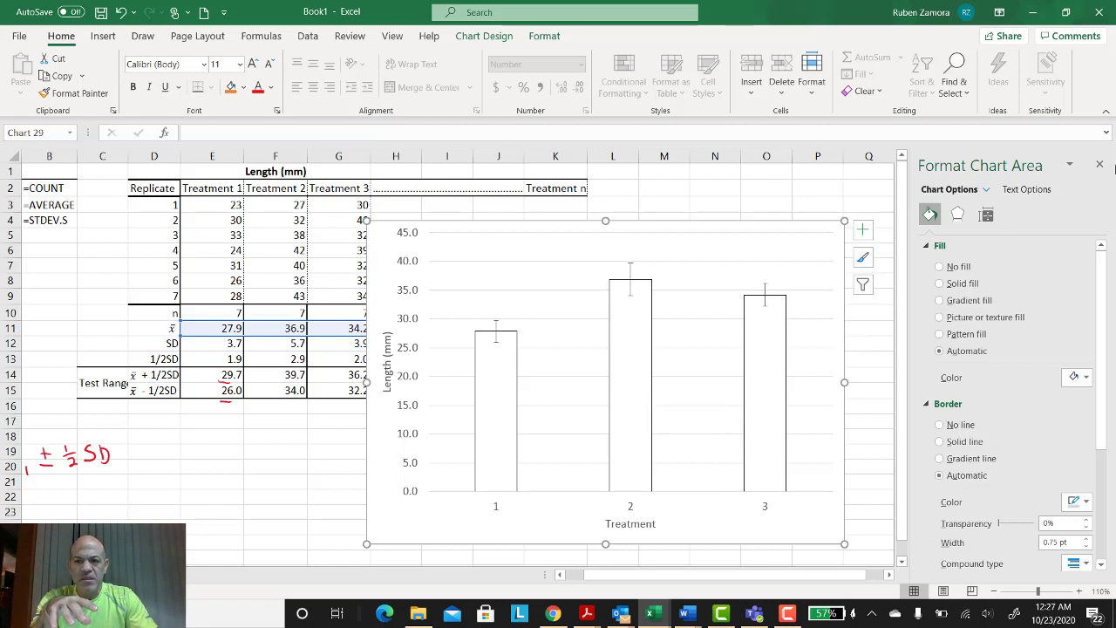
Close the chart formatting pane and use the treatment headings in E2:G2 as the chart's horizontal axis labels
left_click(1101, 165)
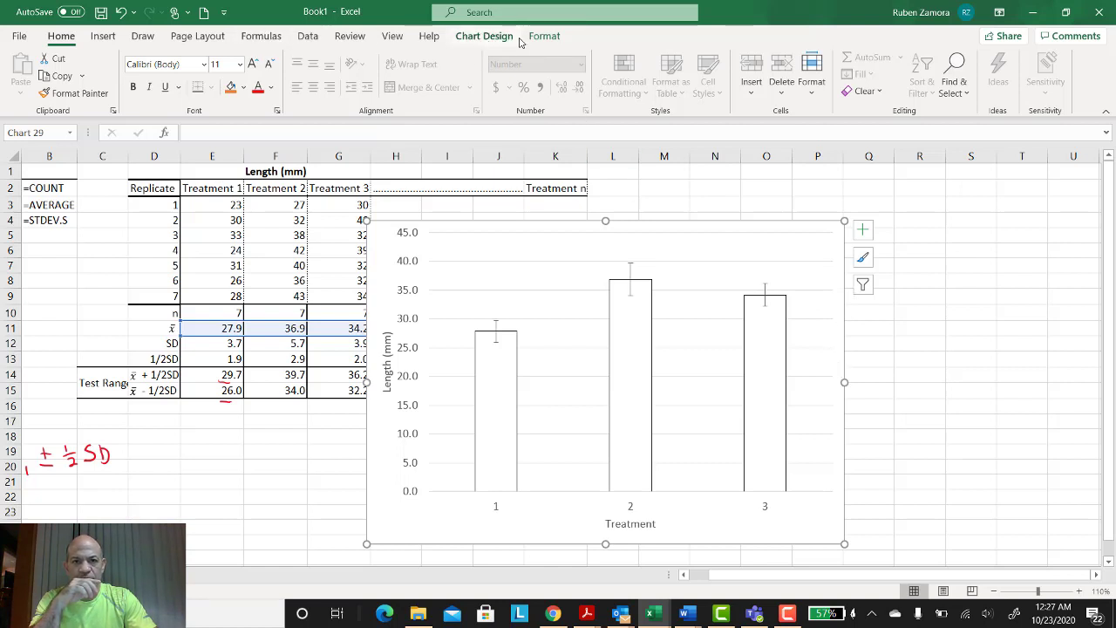
left_click(490, 38)
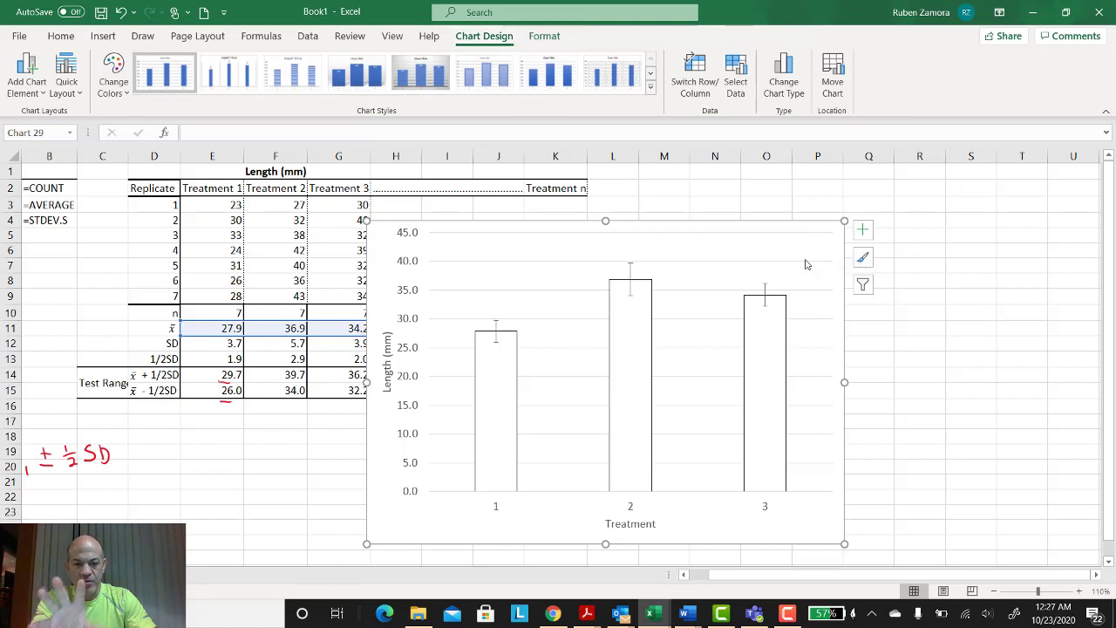
left_click(921, 451)
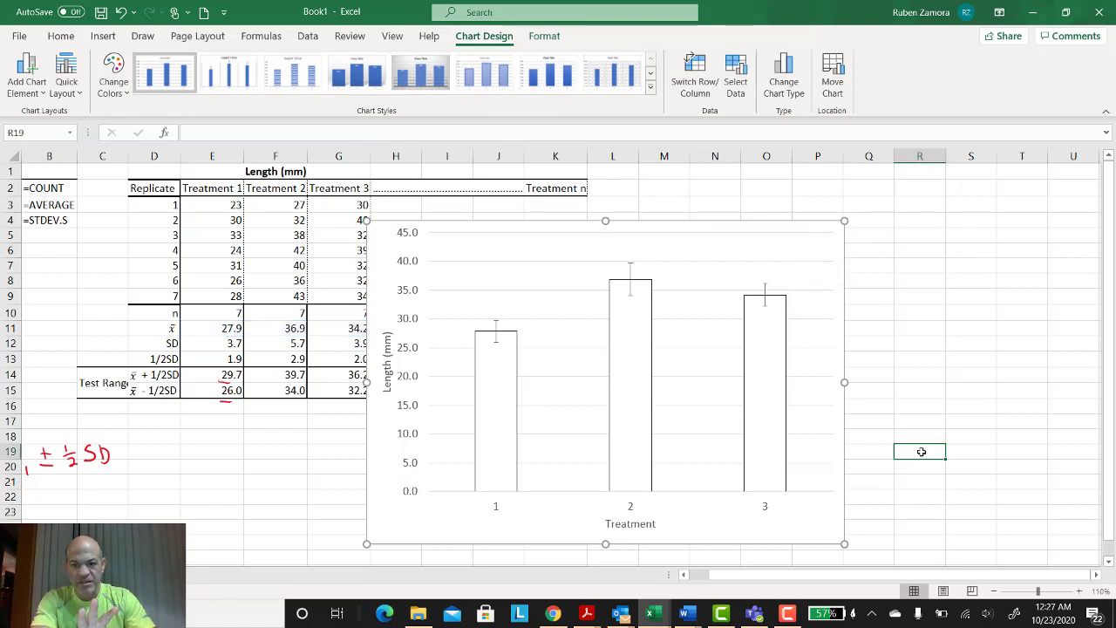
left_click(827, 506)
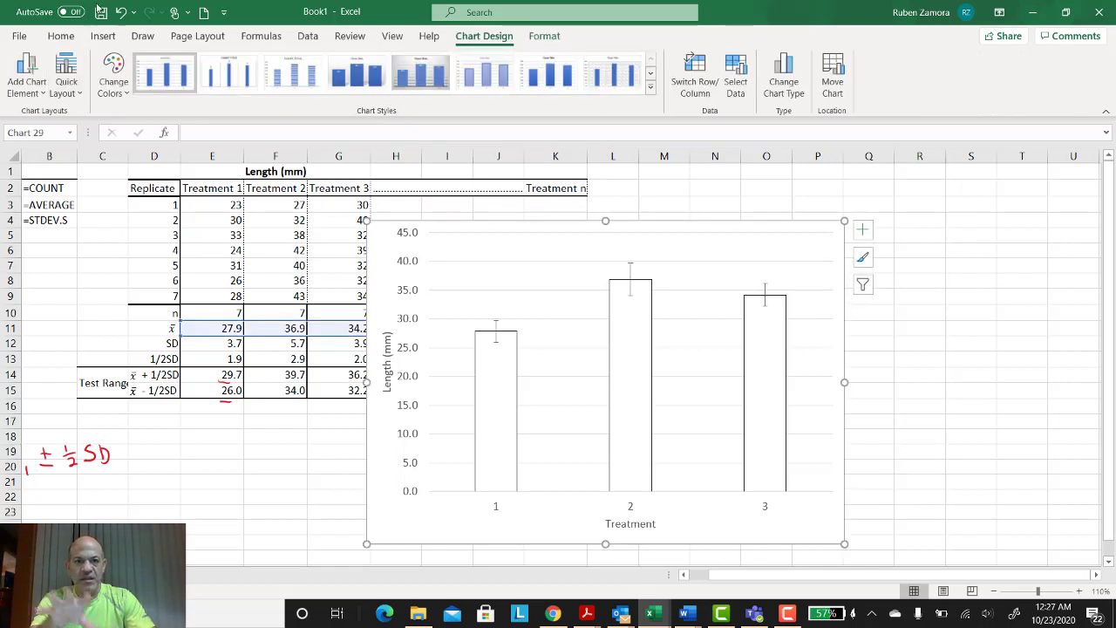
left_click(736, 84)
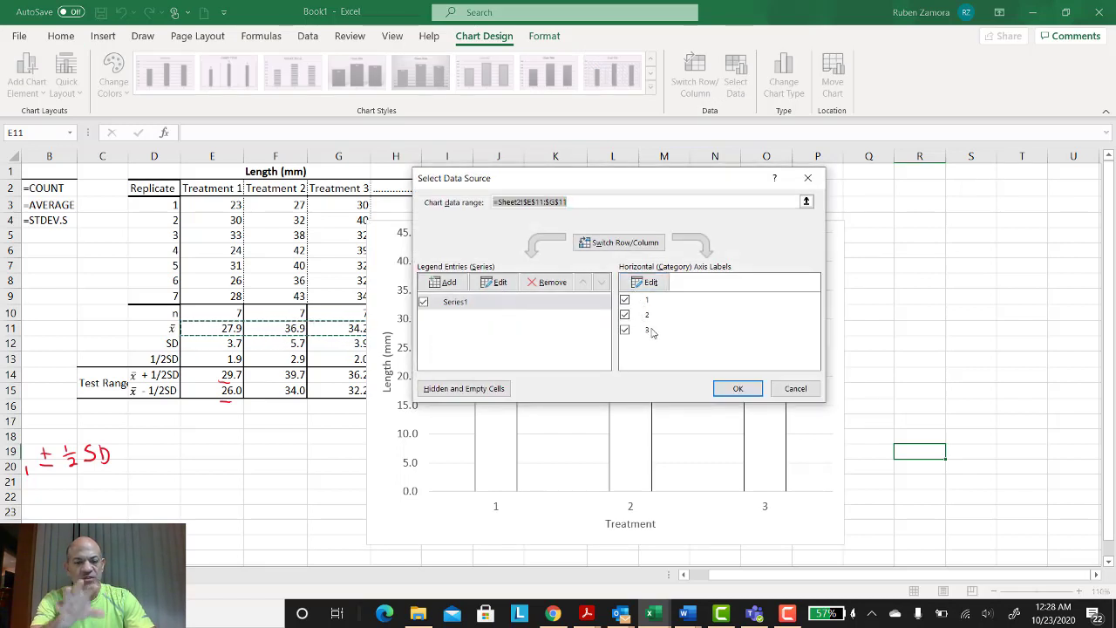
left_click(646, 282)
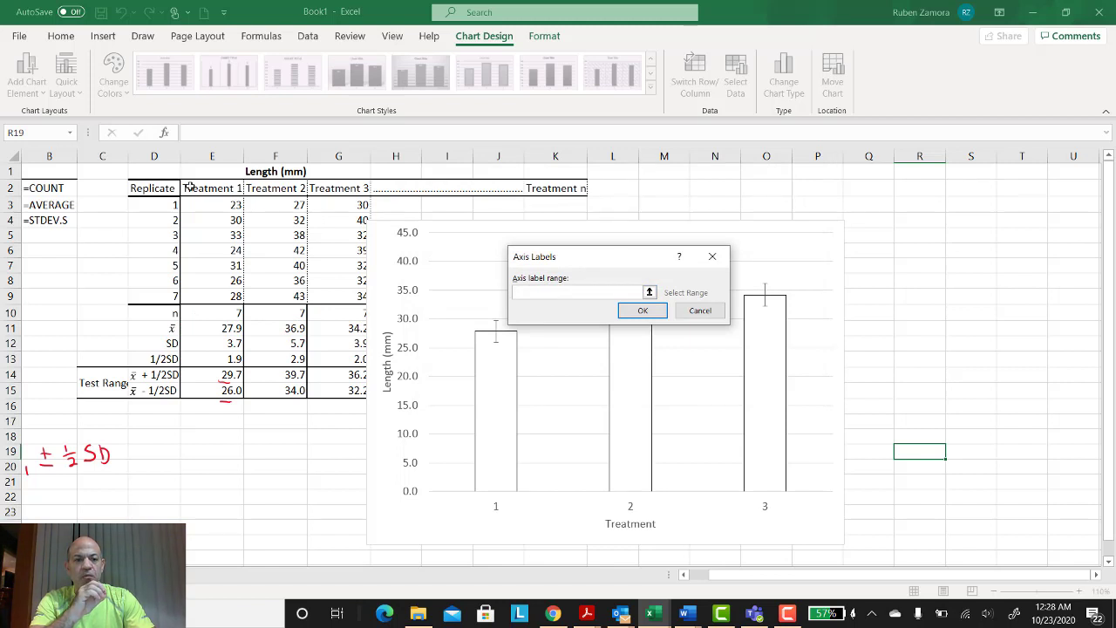
left_click(650, 293)
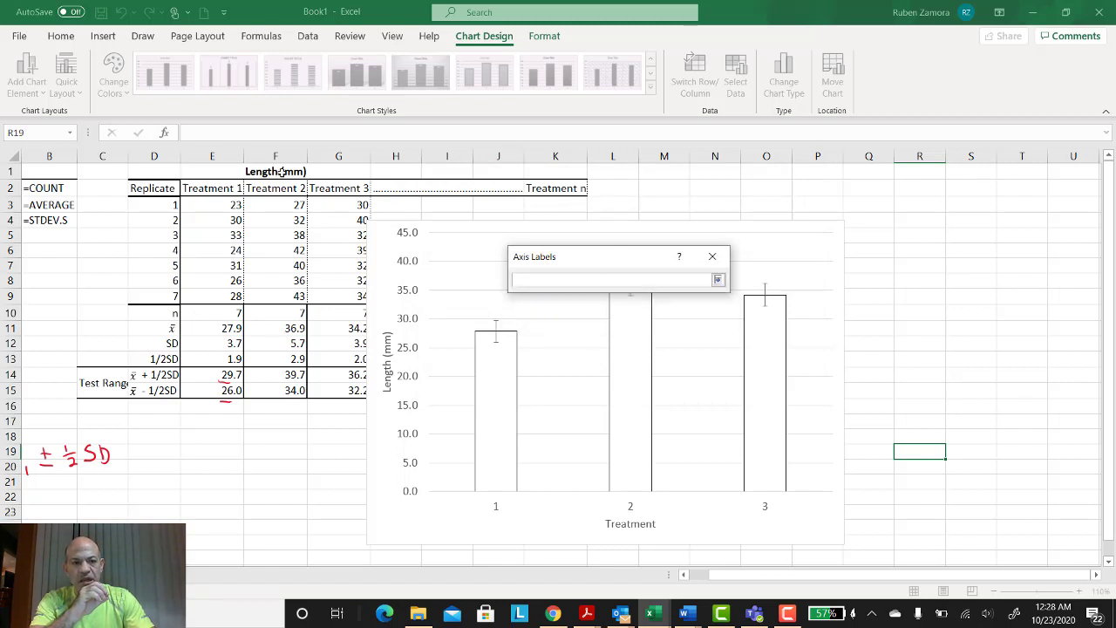
left_click_drag(214, 190, 321, 192)
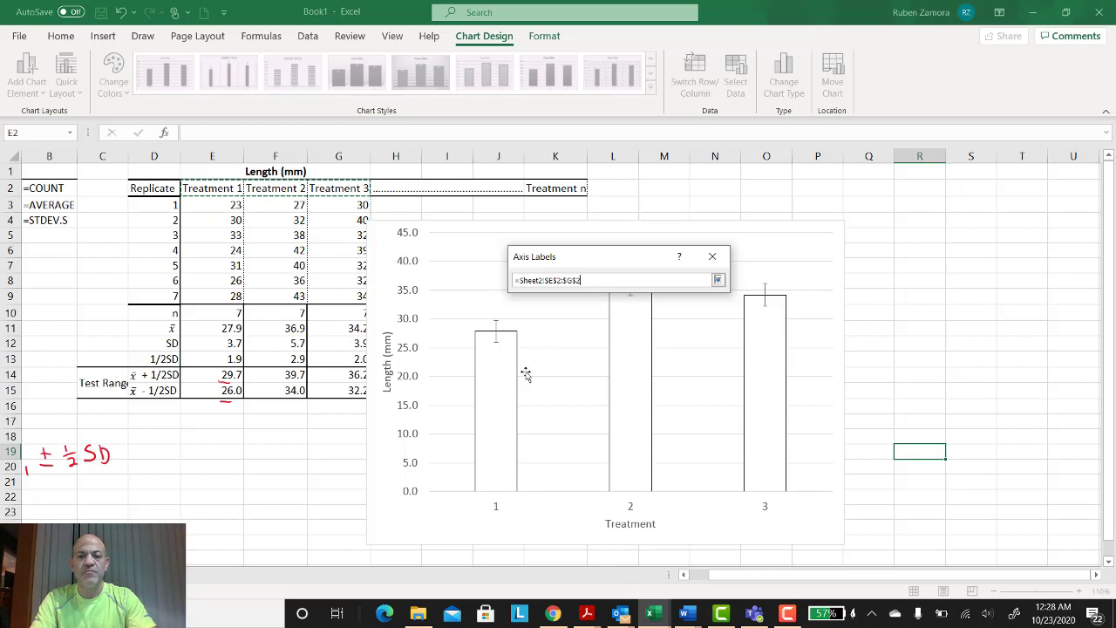
left_click(718, 280)
left_click(641, 311)
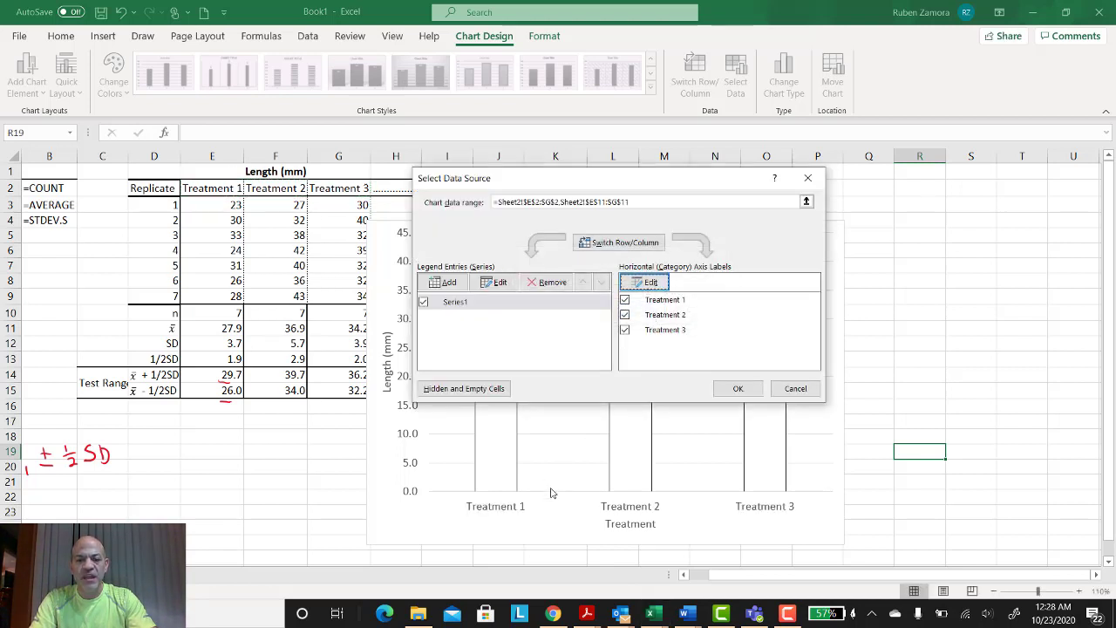
left_click(733, 389)
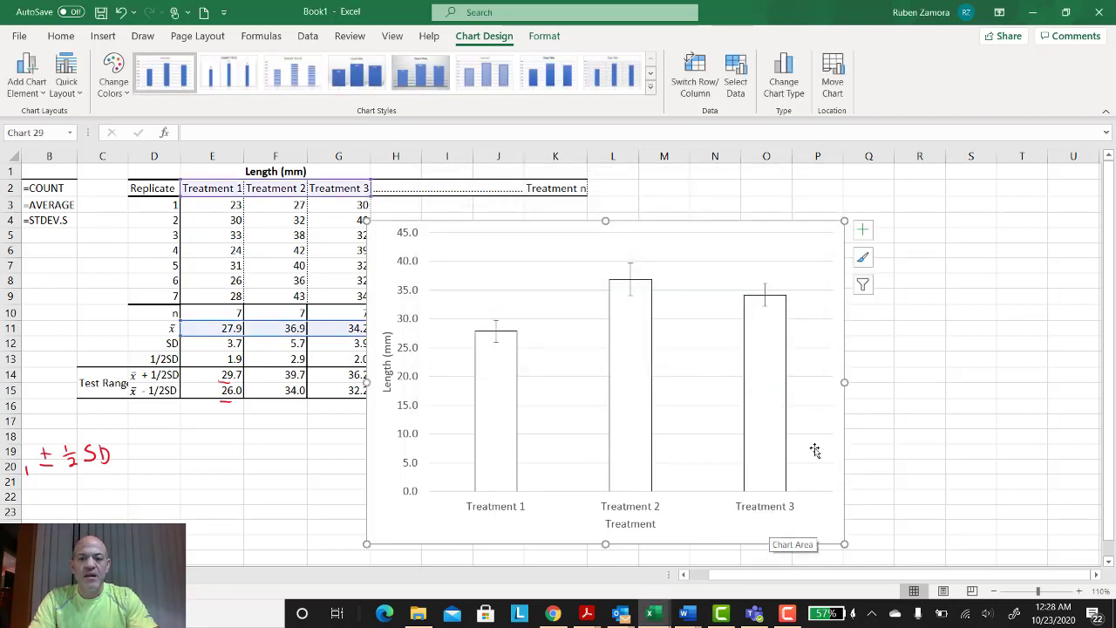
Add primary minor horizontal gridlines to the treatment means chart
left_click(862, 229)
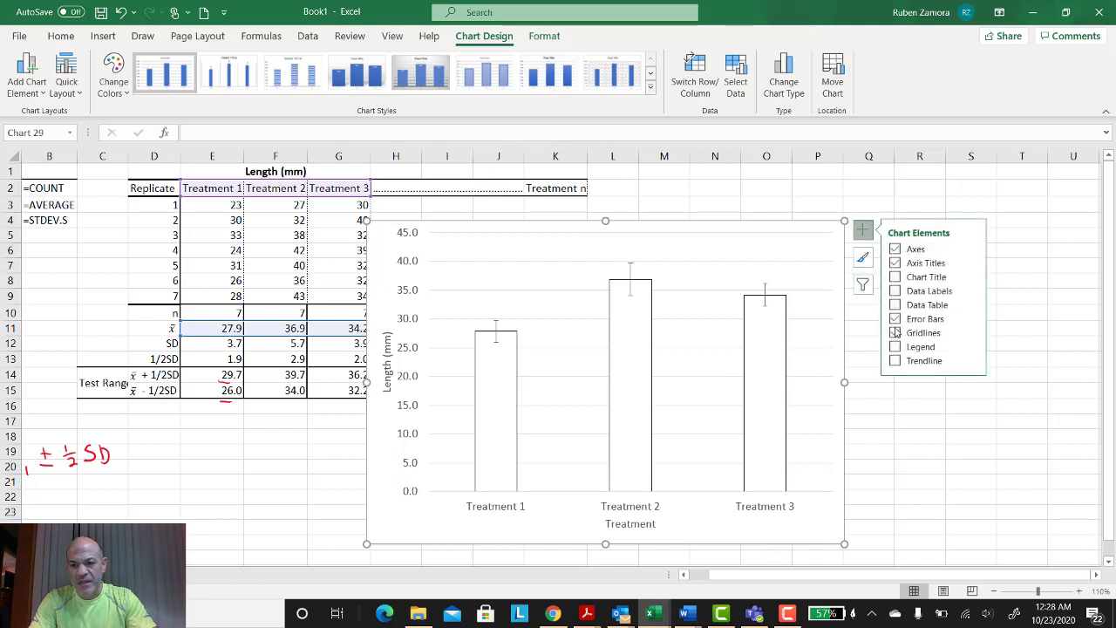
left_click(973, 332)
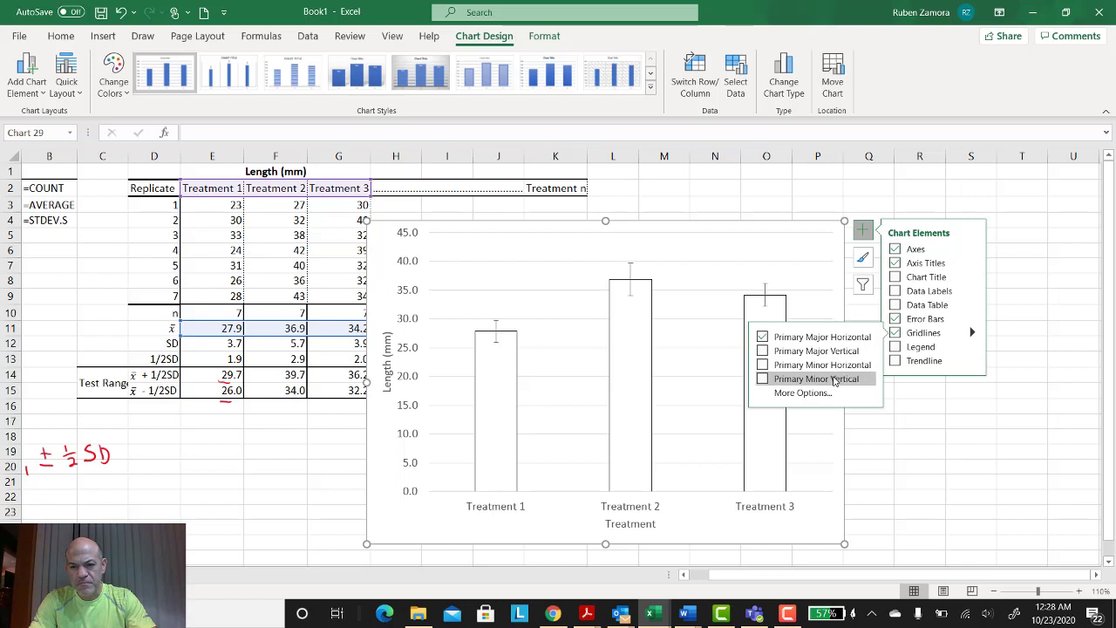
left_click(819, 365)
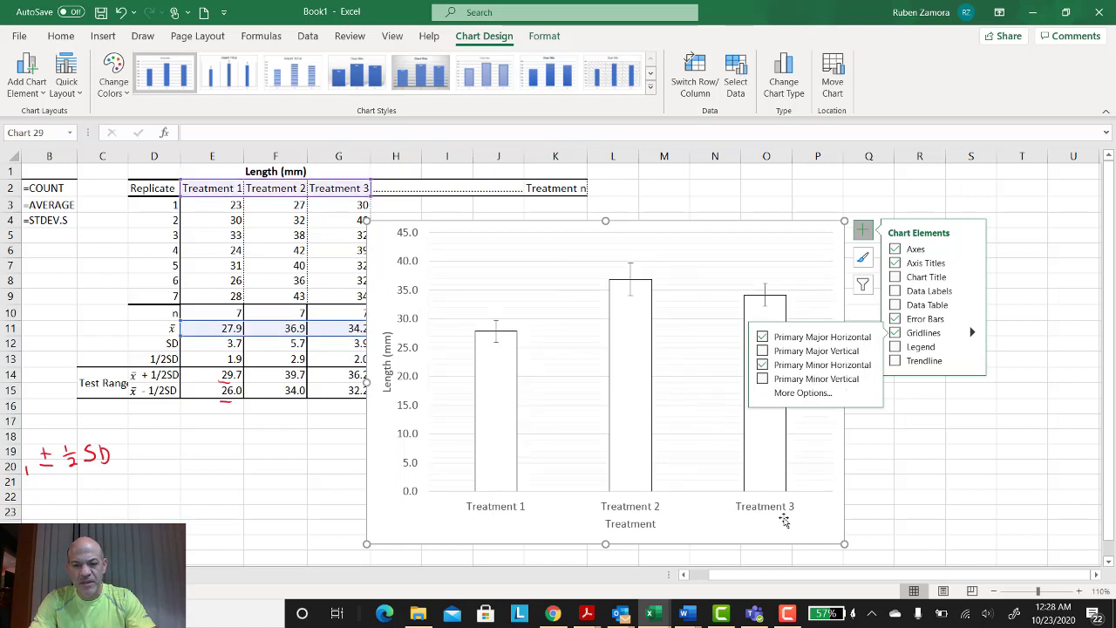
left_click(955, 451)
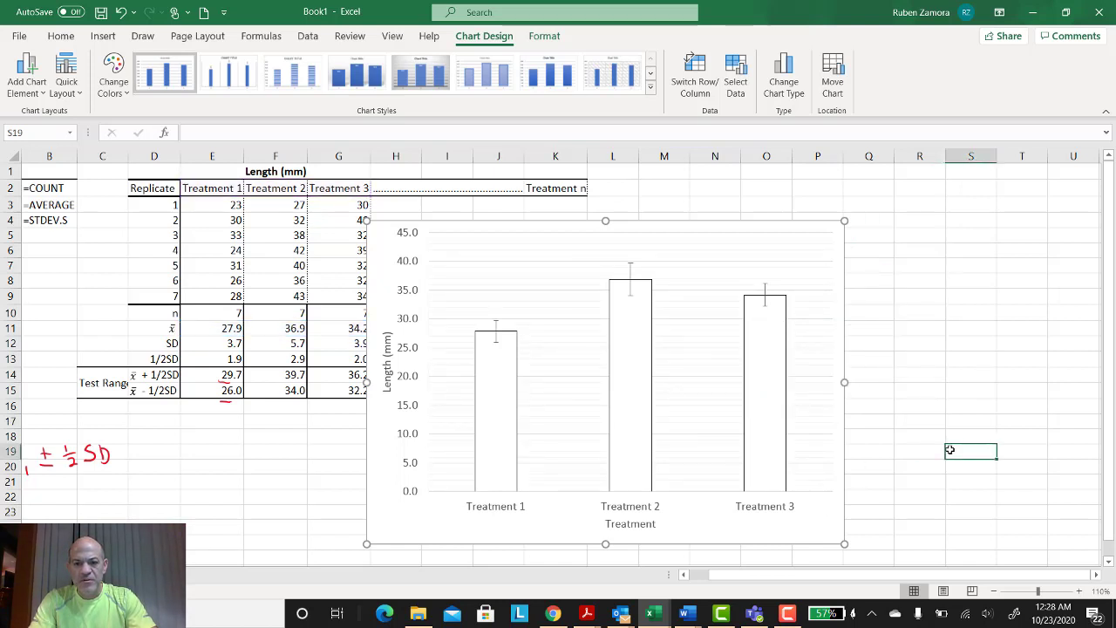
left_click(806, 532)
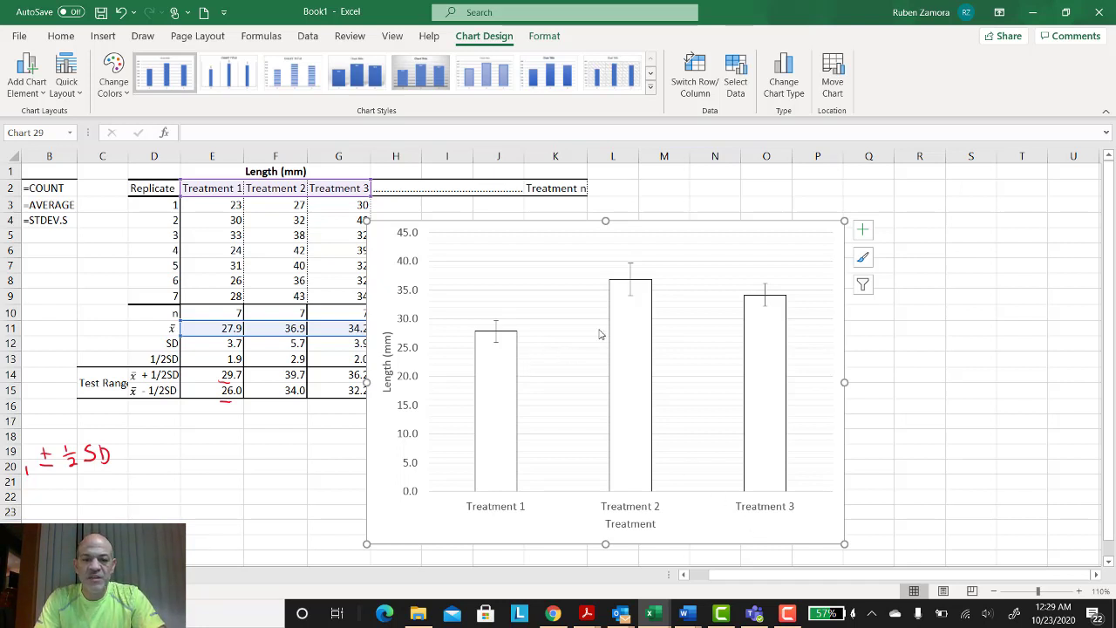
mouse_move(619, 314)
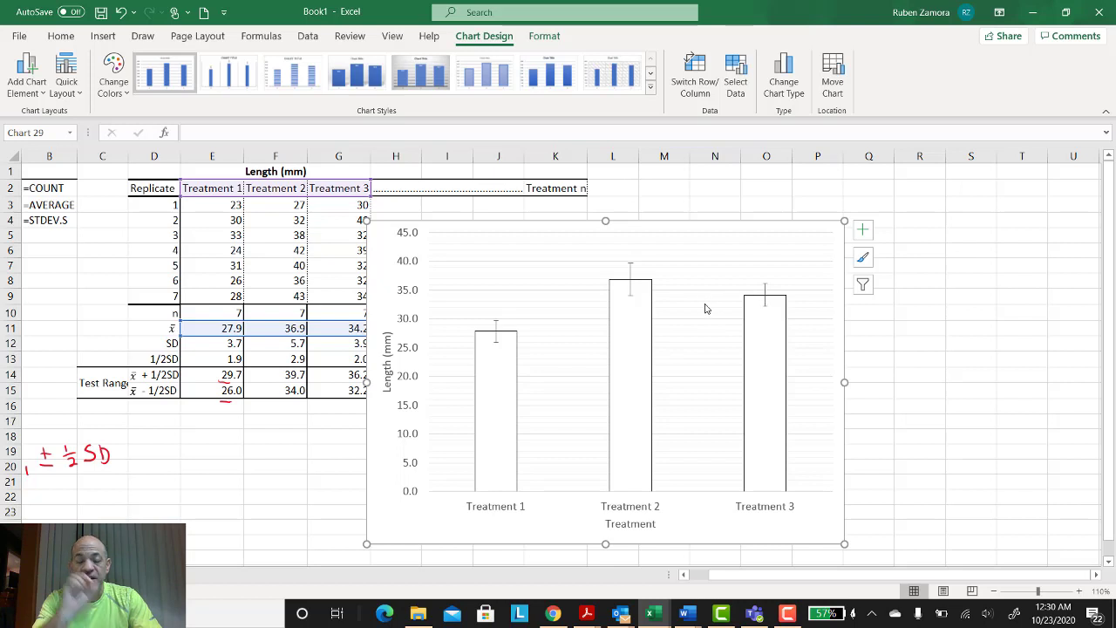
mouse_move(773, 352)
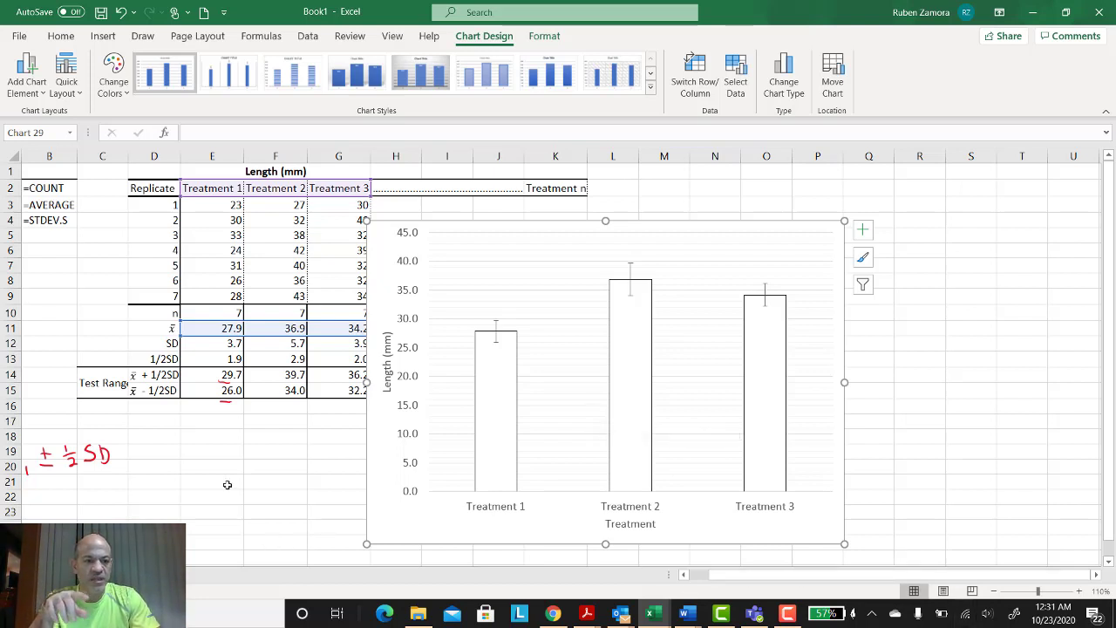
left_click(99, 389)
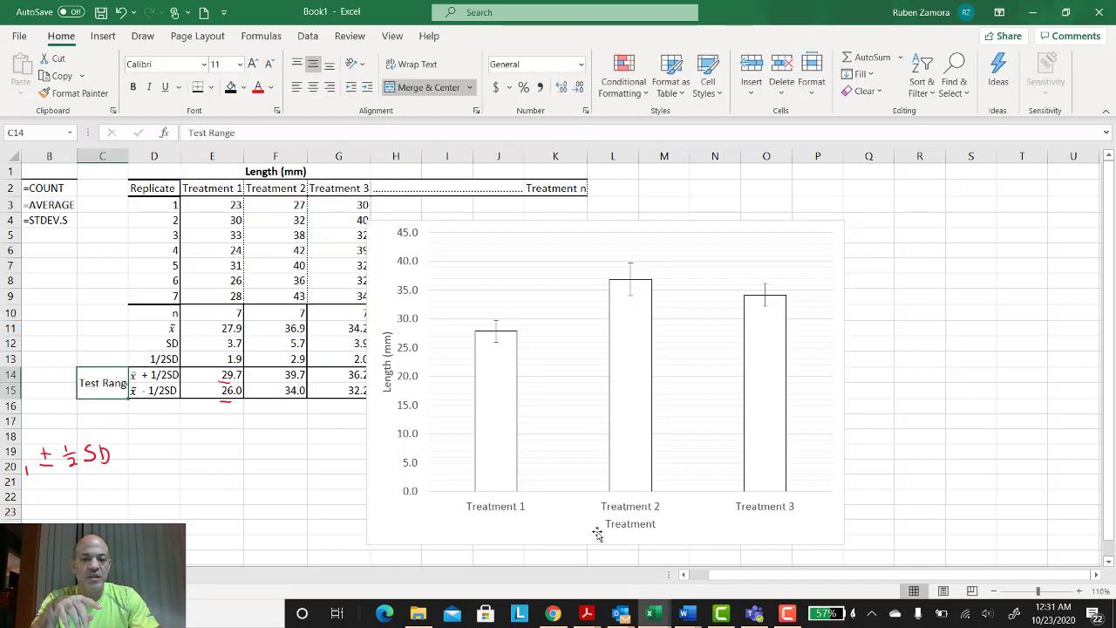
left_click(768, 529)
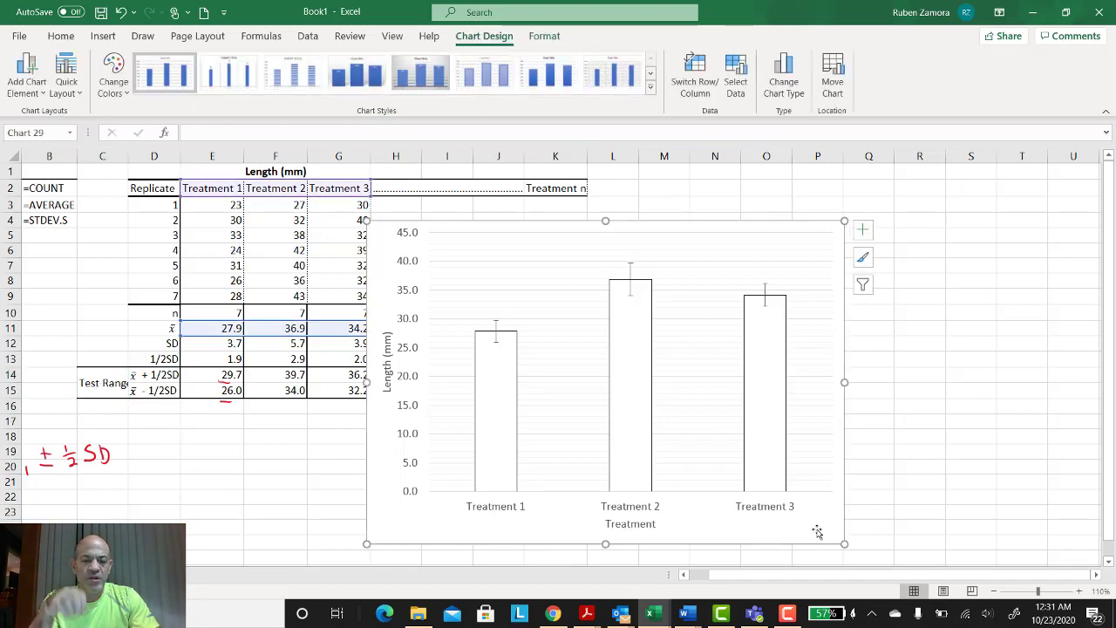